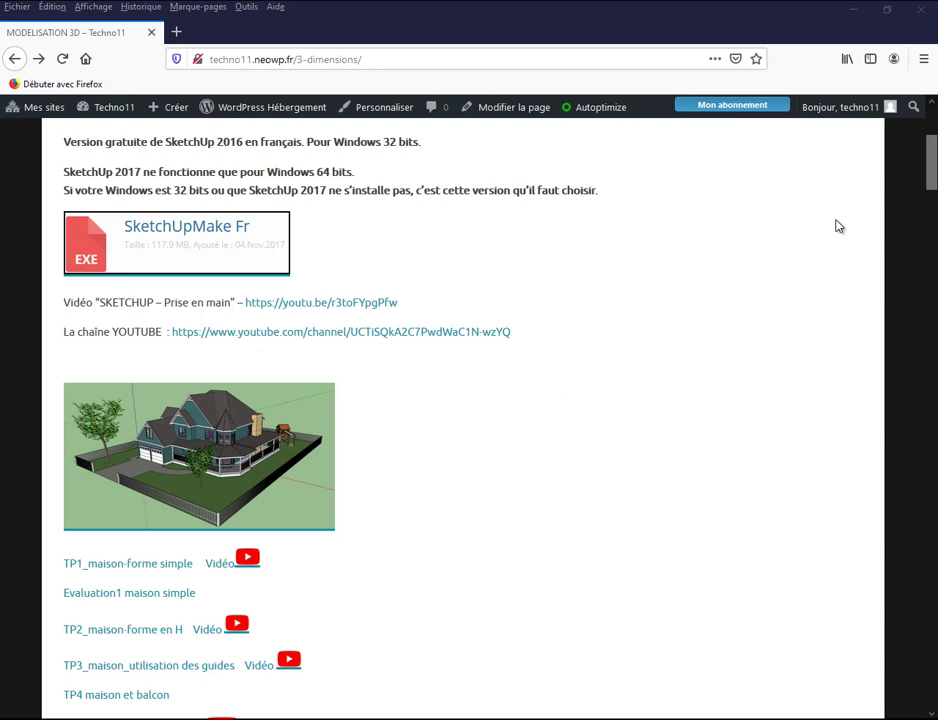
Step: Scroll the MODELISATION 3D page to the TP list and open 'TP_ Créer une piscine design'
scroll(585, 247, up, 4)
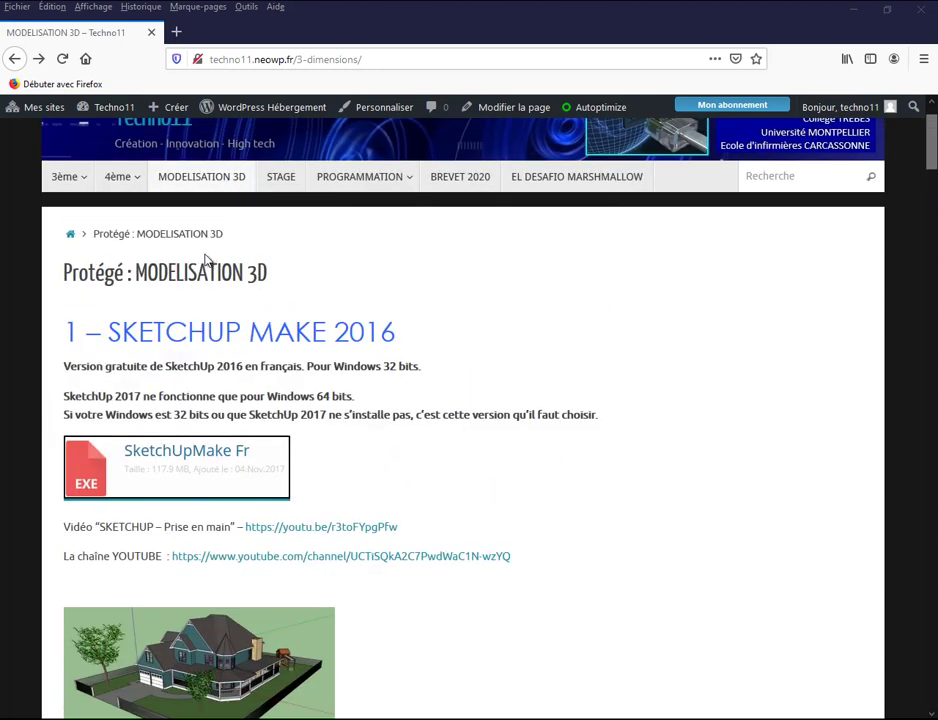
scroll(479, 297, down, 3)
scroll(479, 295, down, 4)
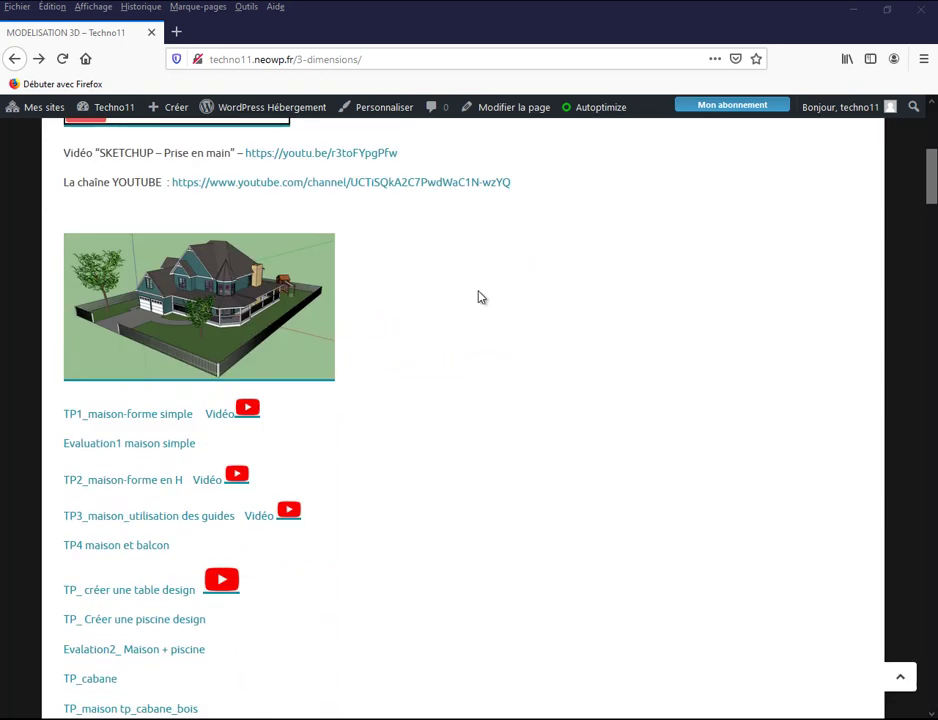
scroll(479, 295, down, 3)
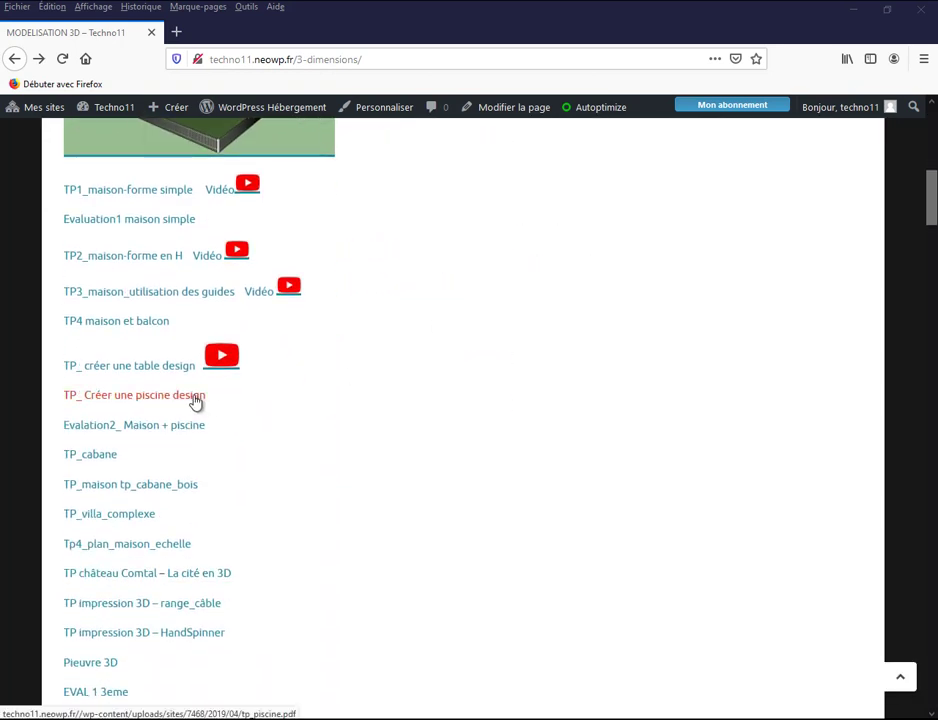
click(197, 402)
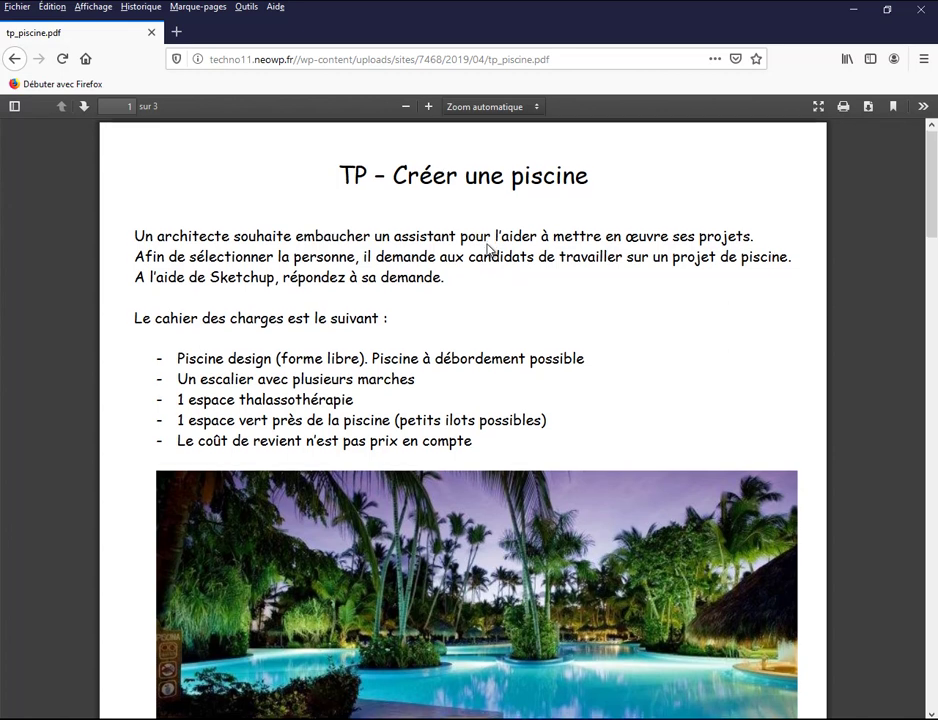
scroll(490, 248, down, 1)
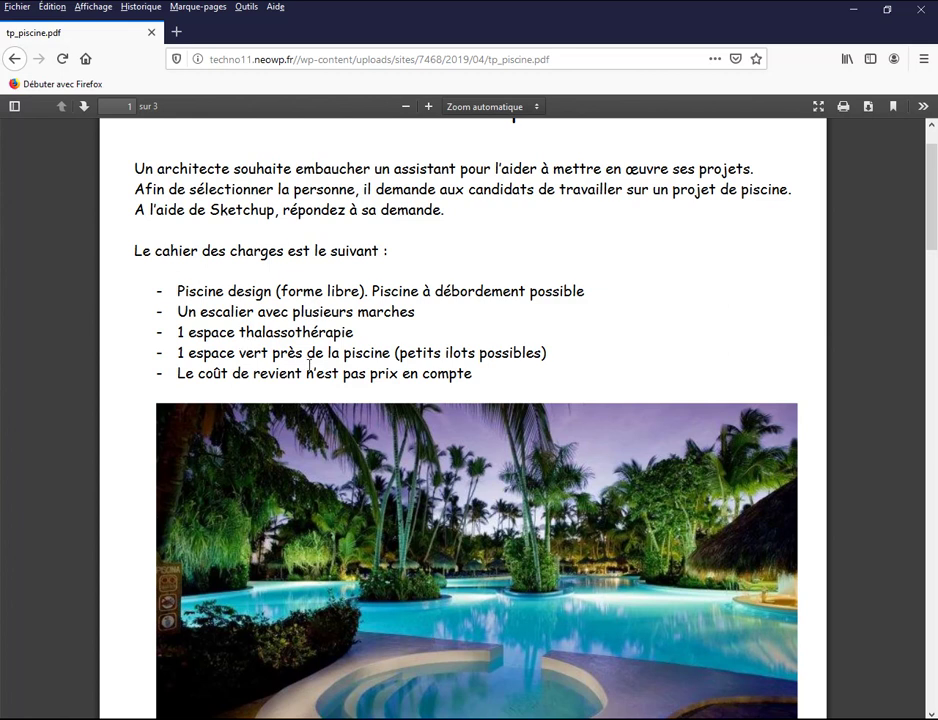
scroll(520, 345, down, 1)
scroll(520, 345, down, 2)
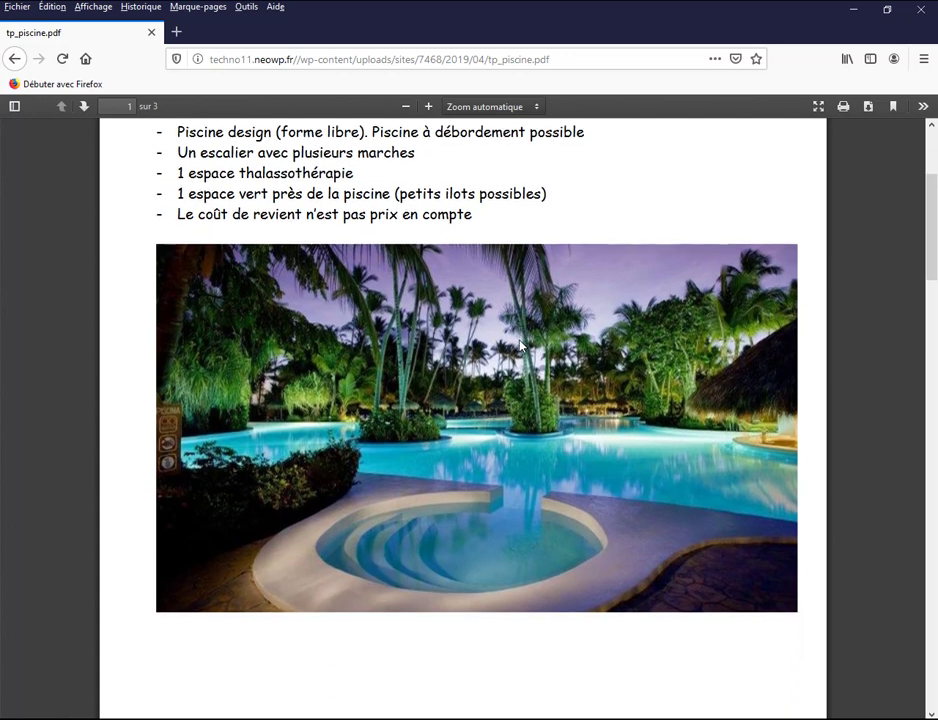
scroll(520, 345, down, 2)
scroll(520, 346, down, 1)
scroll(520, 346, down, 2)
scroll(520, 346, down, 3)
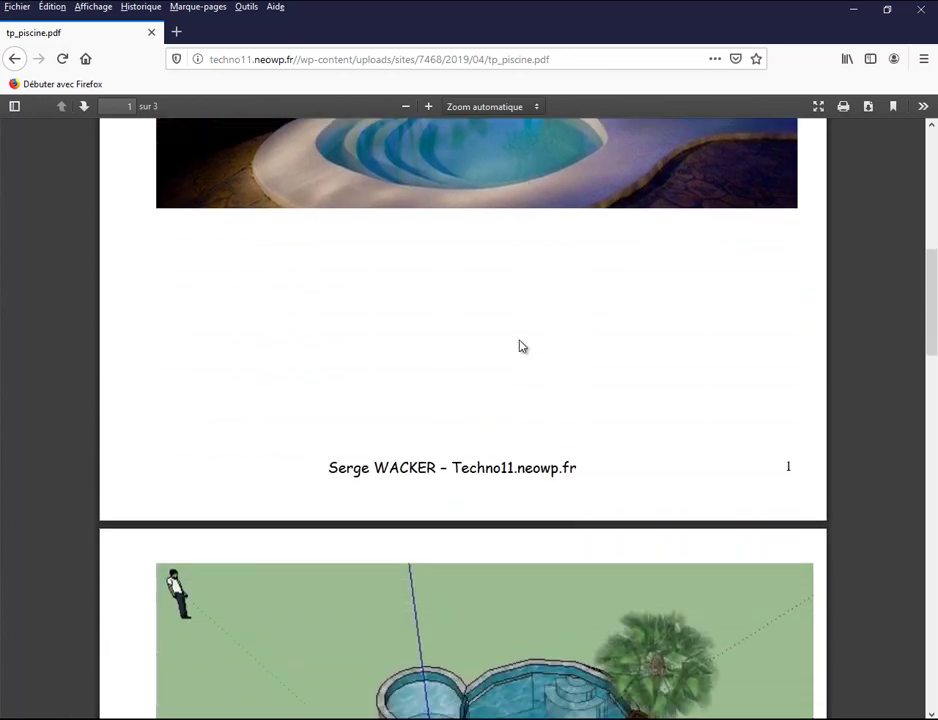
scroll(520, 346, down, 3)
scroll(520, 346, down, 3)
scroll(520, 346, down, 1)
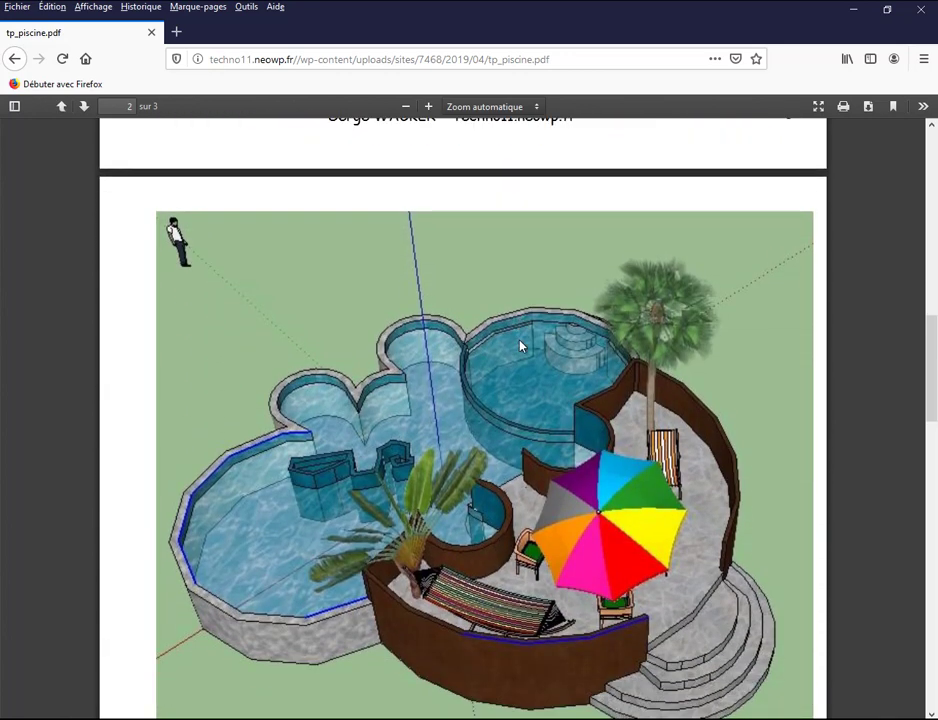
scroll(520, 346, down, 3)
scroll(520, 346, down, 3)
scroll(520, 346, down, 3)
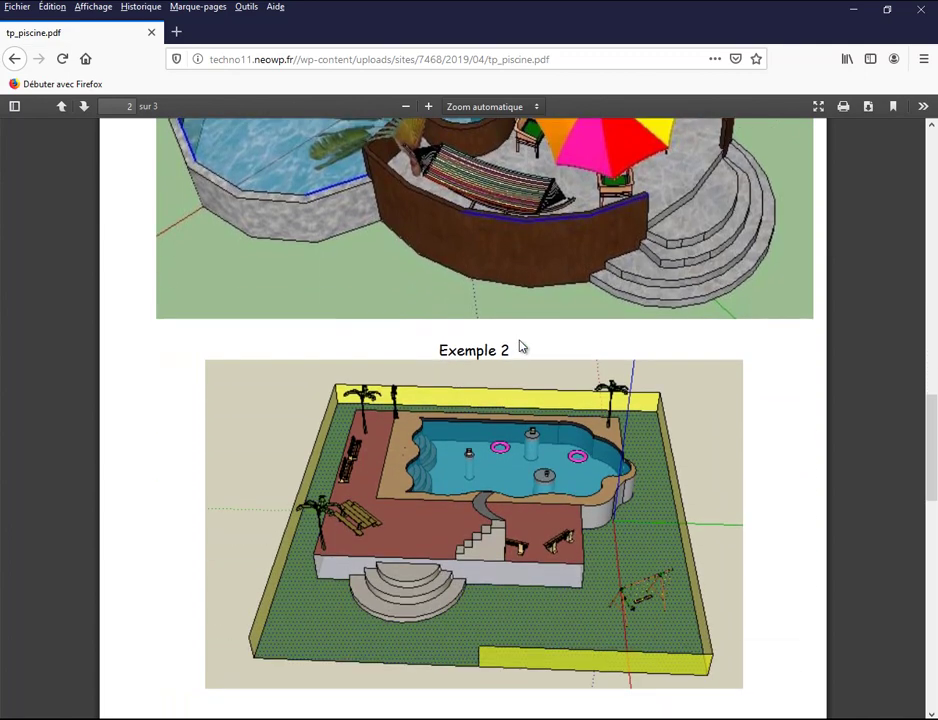
scroll(520, 346, down, 3)
scroll(520, 346, down, 4)
scroll(520, 346, down, 5)
scroll(520, 346, down, 6)
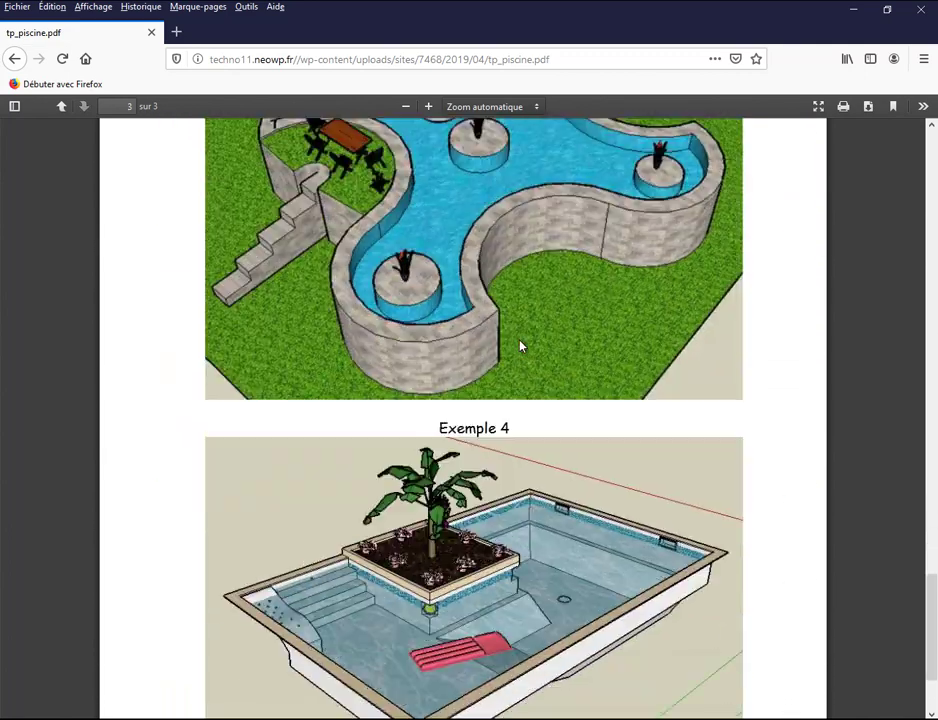
scroll(520, 346, up, 11)
scroll(520, 346, up, 15)
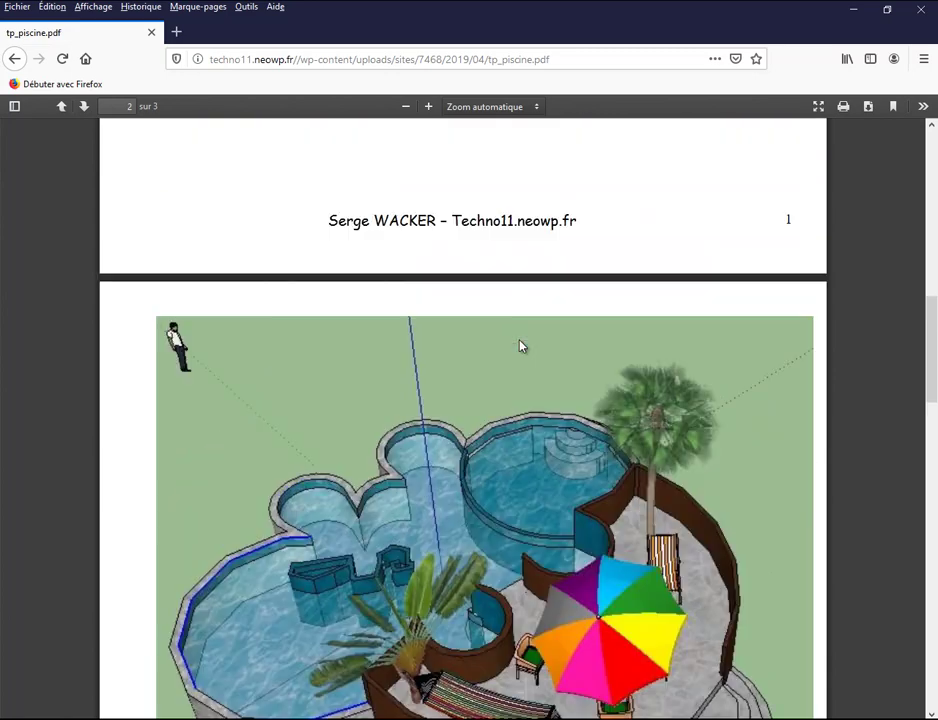
scroll(520, 346, up, 14)
scroll(520, 346, up, 3)
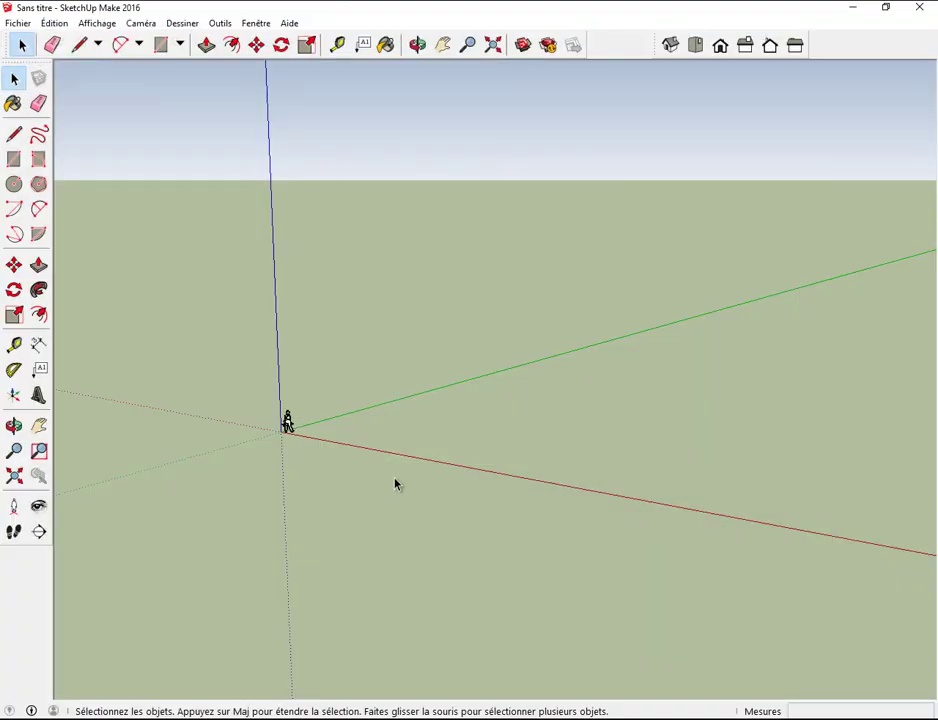
Step: Delete the scale figure standing at the origin
click(289, 424)
right_click(290, 424)
click(337, 90)
Step: Draw a 30 by 30 rectangle starting at the axis origin
click(165, 50)
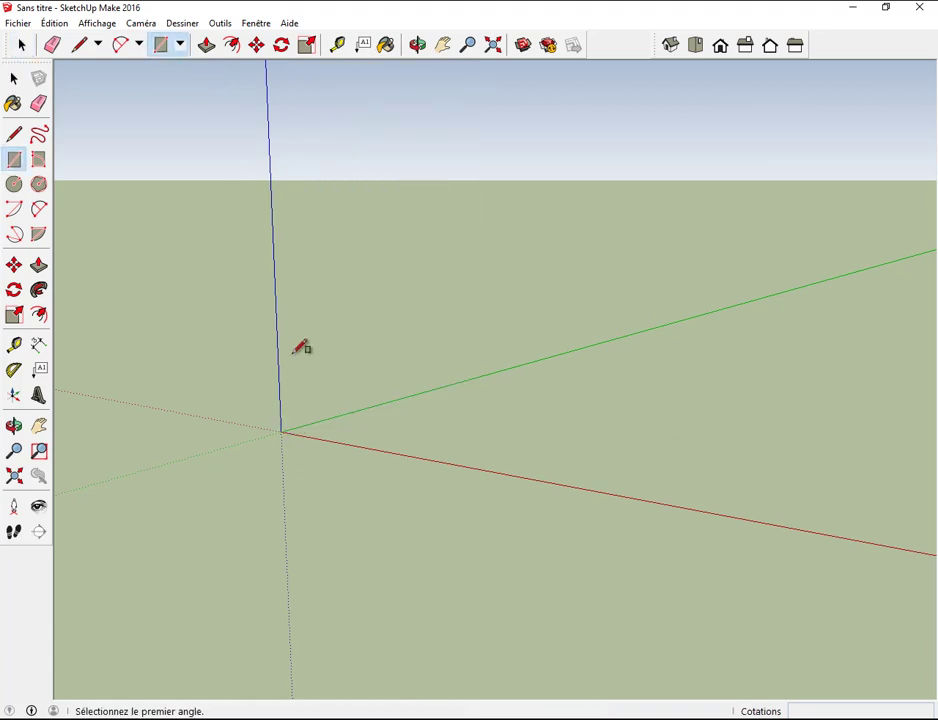
click(284, 431)
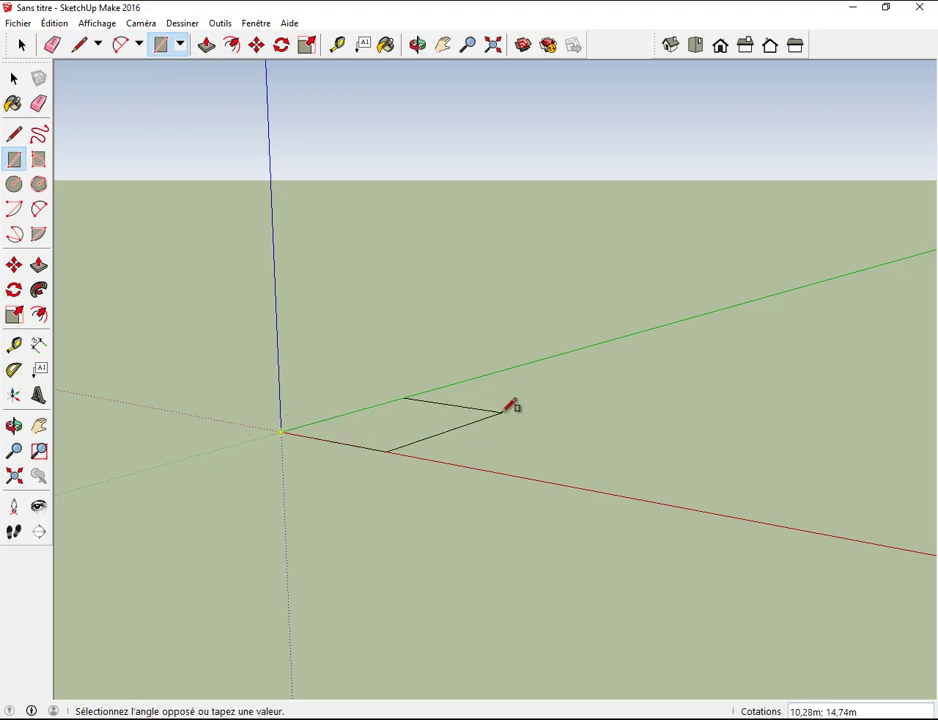
text(30;30)
key(Return)
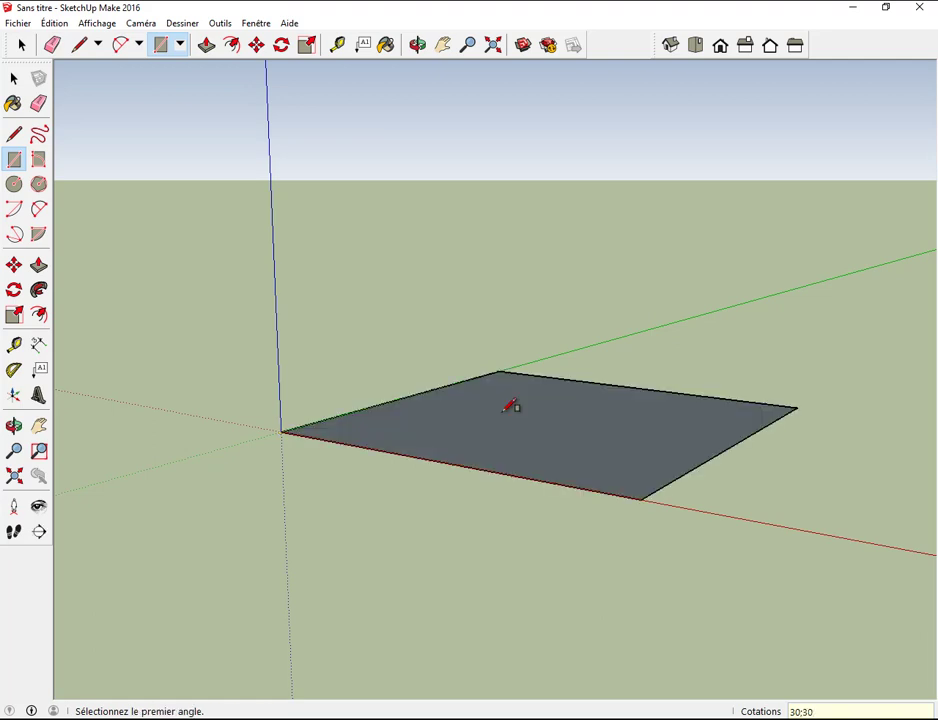
Step: Push/pull the square into a slab 2,00 m thick
click(206, 45)
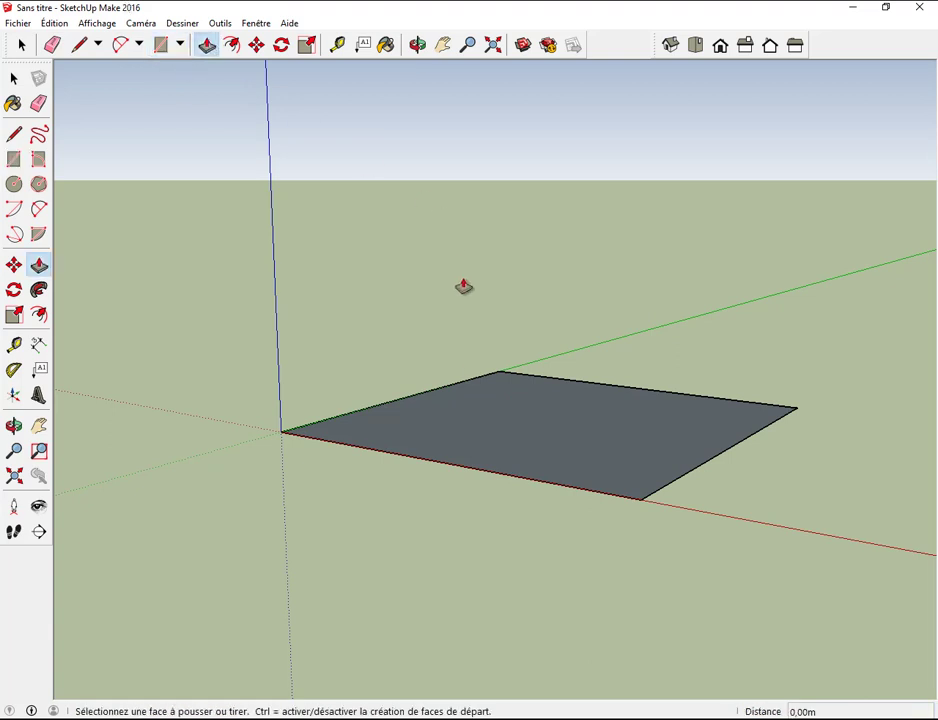
click(502, 400)
click(495, 374)
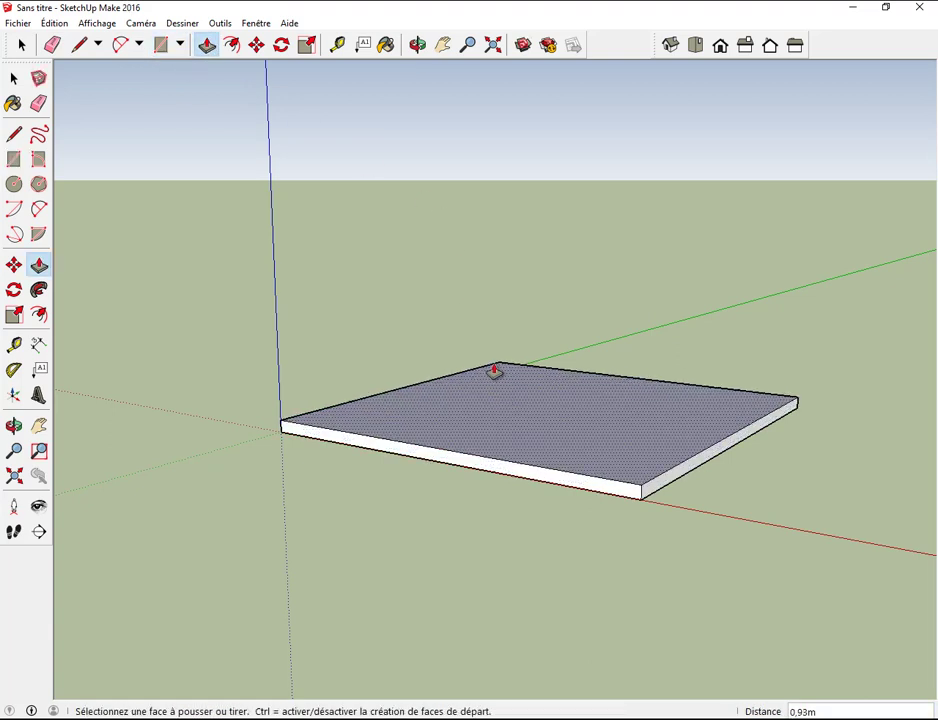
text(2,00m)
key(Return)
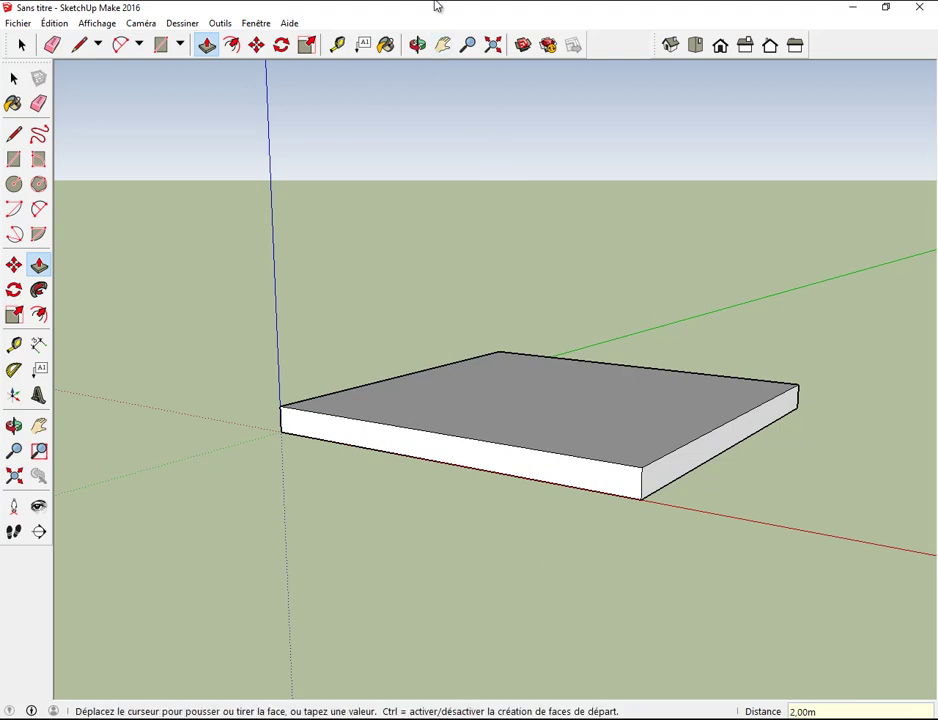
click(695, 45)
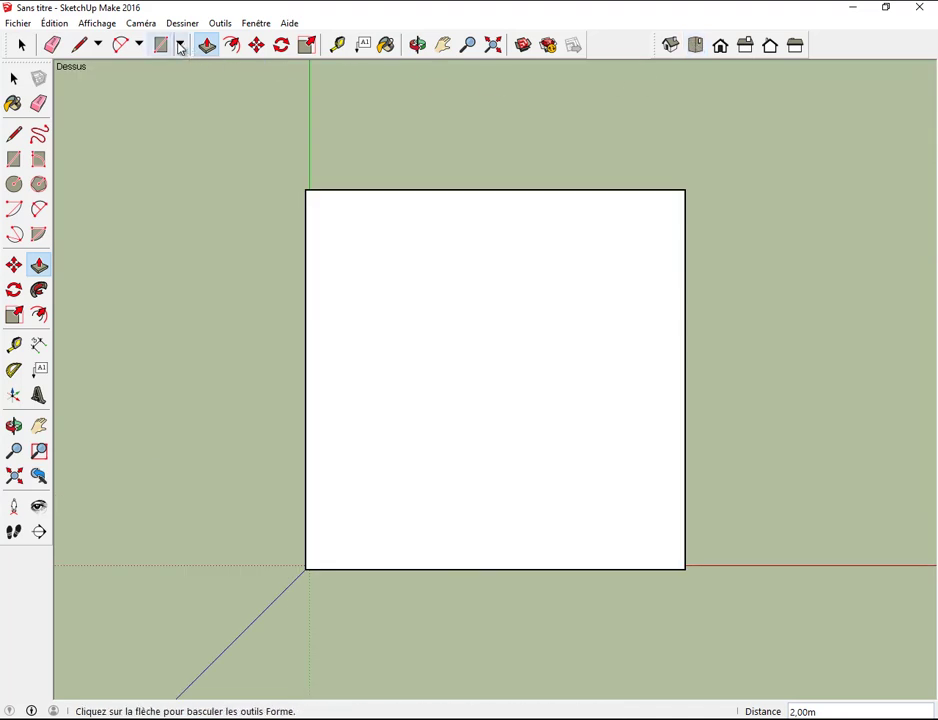
Step: Draw a 10 by 8 rectangle on the slab's top face
click(162, 46)
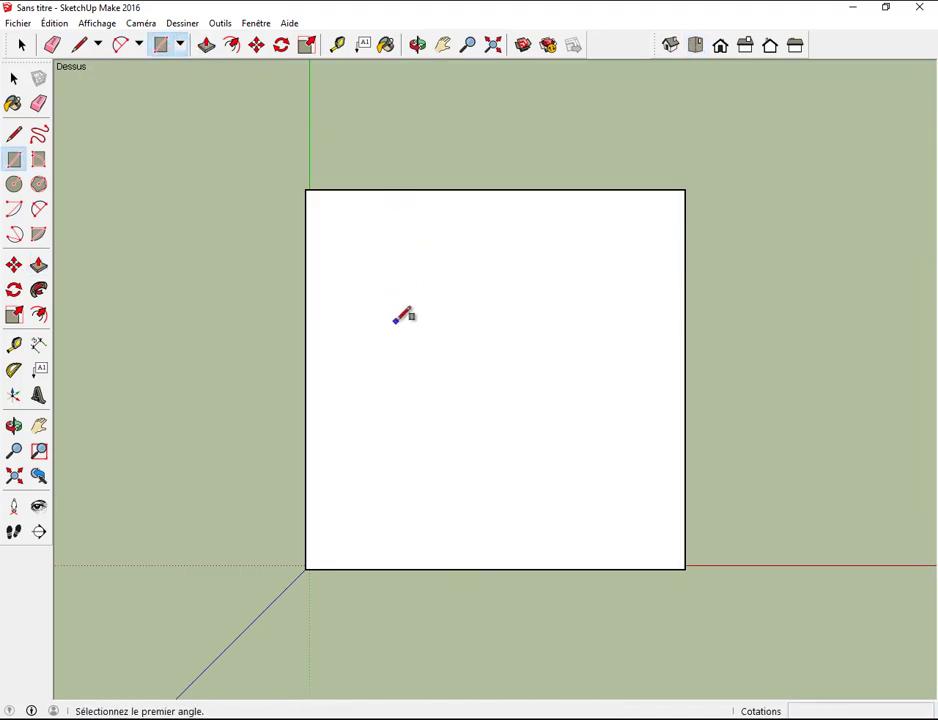
click(426, 326)
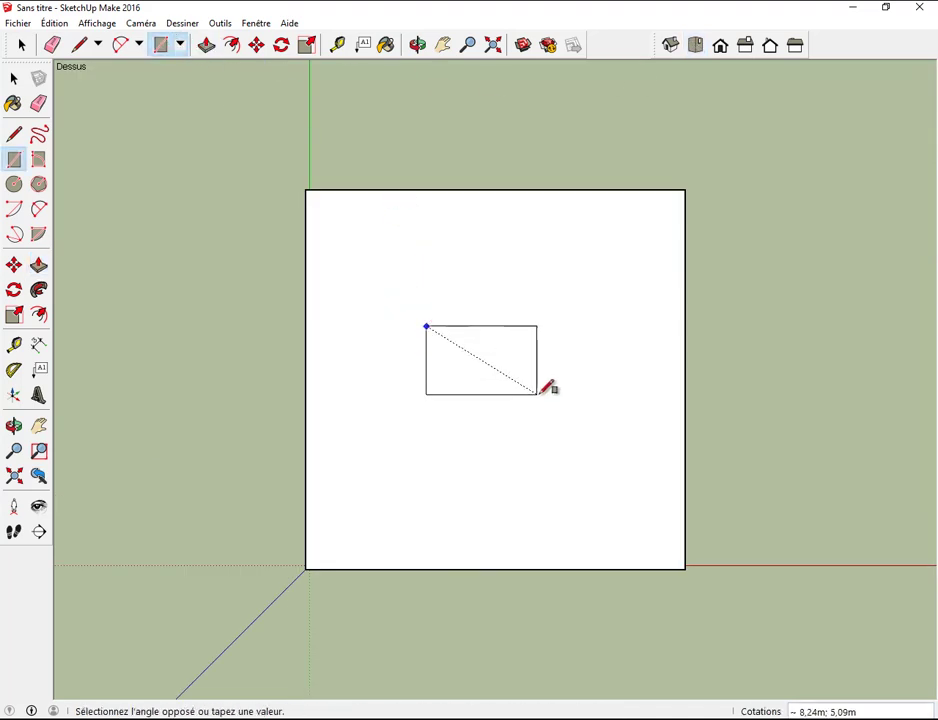
click(586, 448)
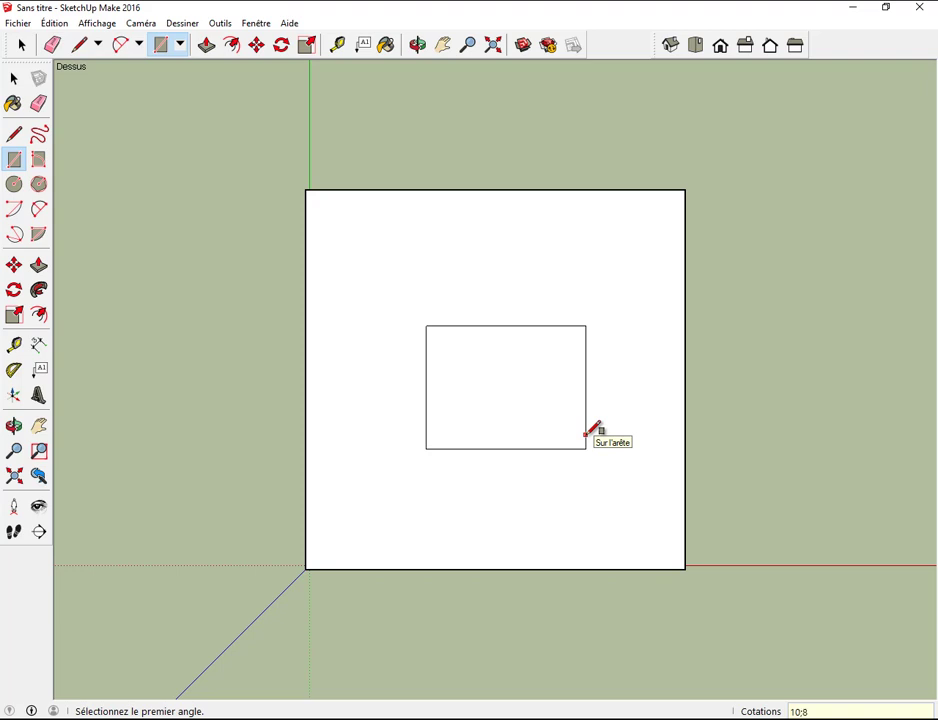
key(Return)
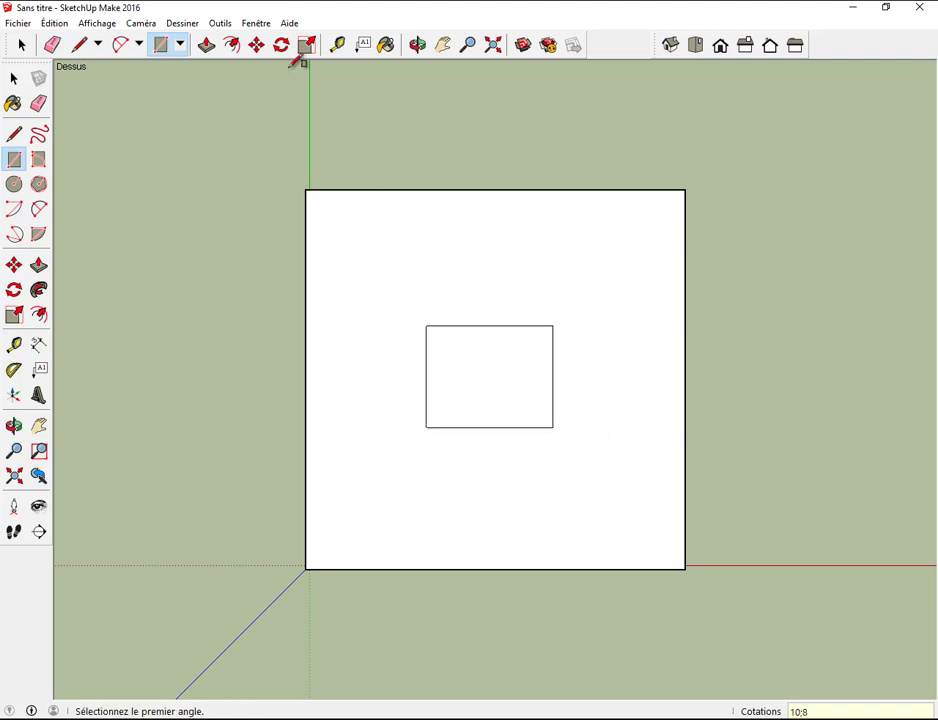
Step: Move the 10 × 8 rectangle slightly to the right on the slab
click(256, 45)
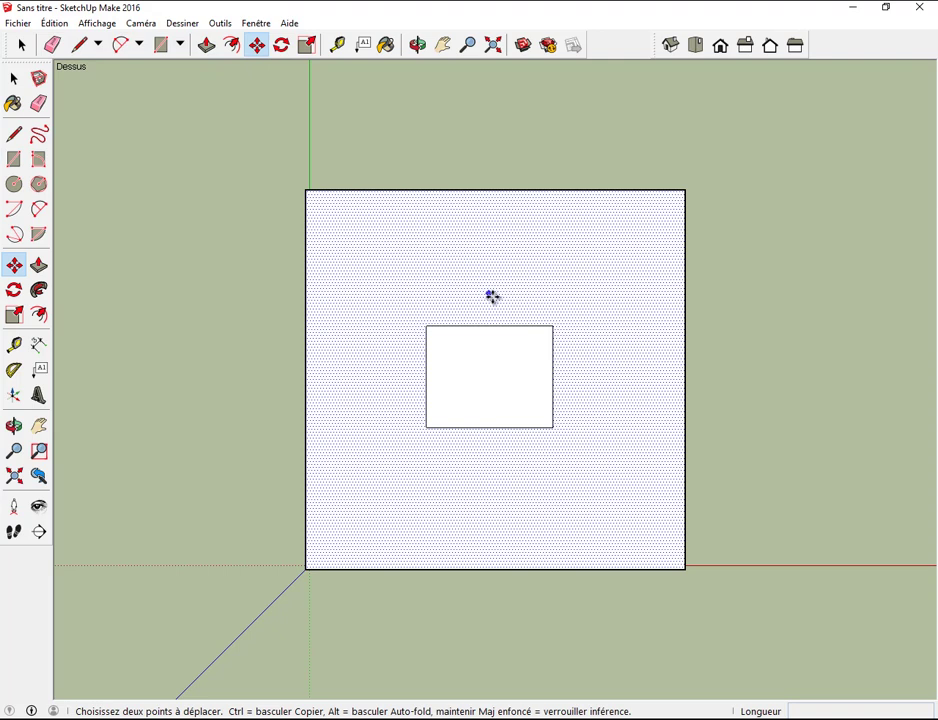
click(485, 349)
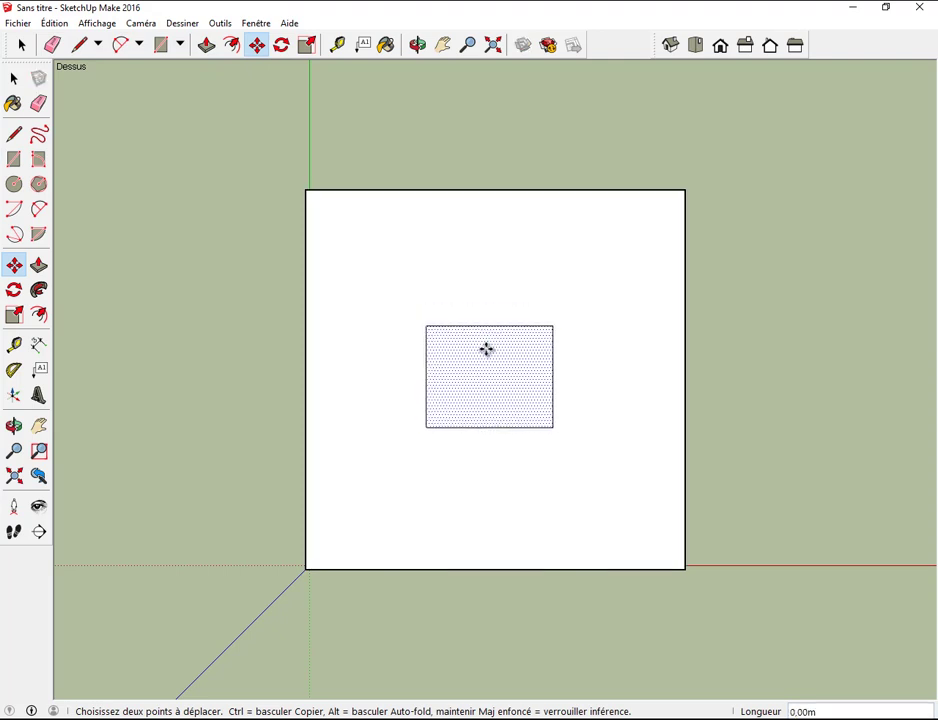
click(486, 346)
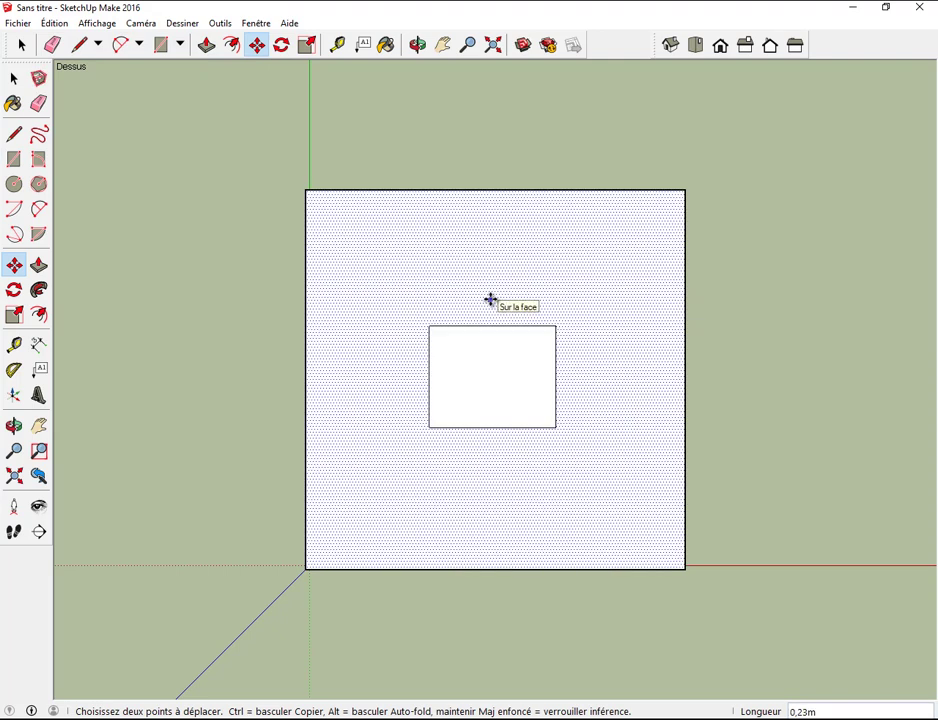
scroll(547, 317, up, 1)
scroll(547, 317, up, 2)
scroll(547, 314, up, 1)
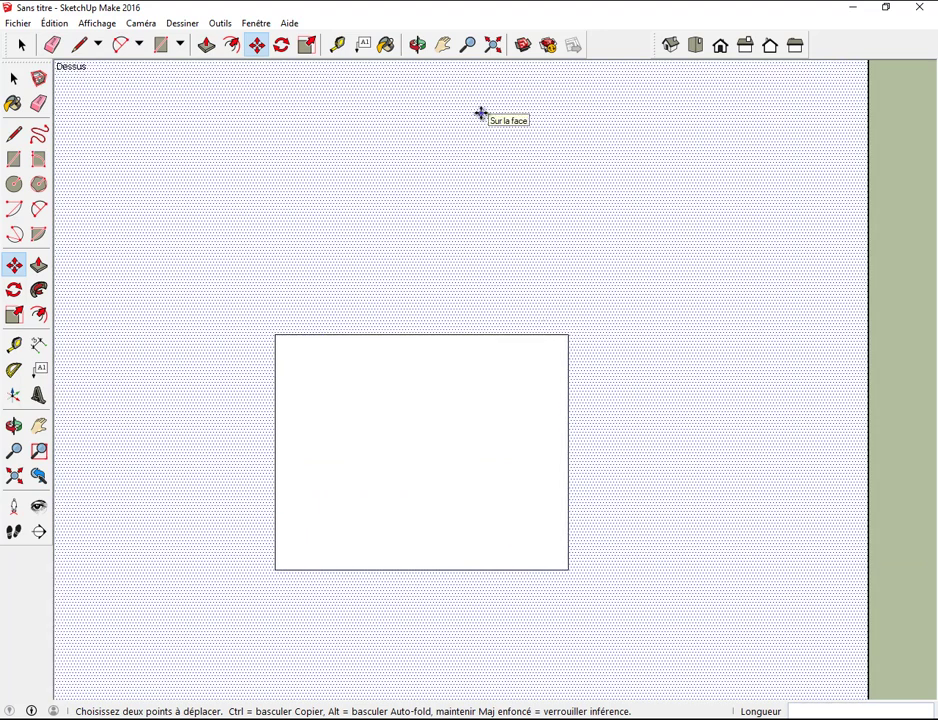
Step: Draw three two-point arc lobes: right, top-left and bottom-left of the square
click(120, 44)
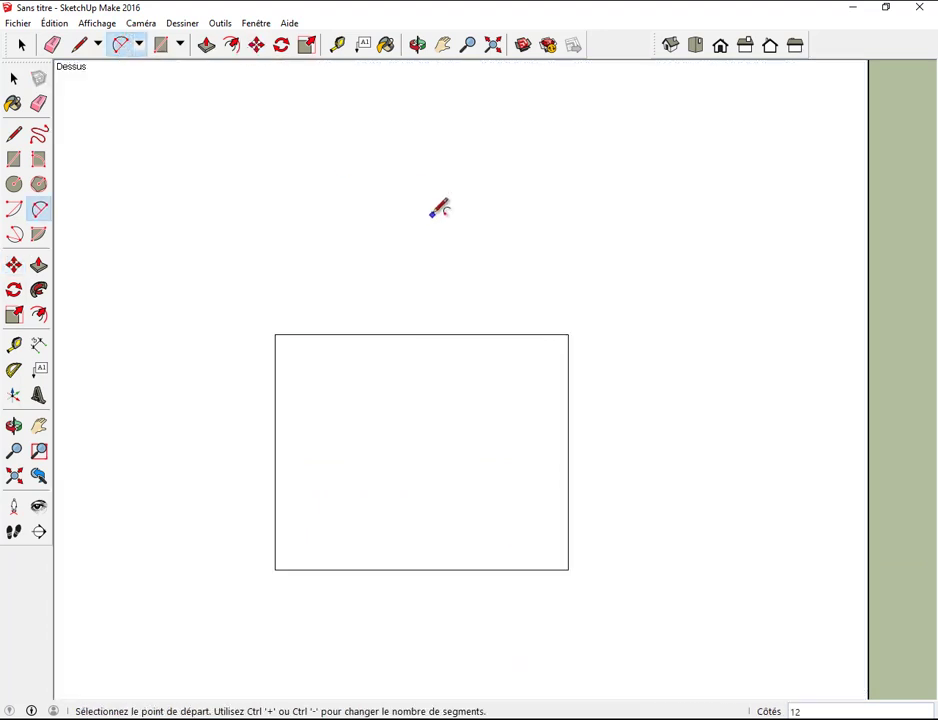
click(467, 334)
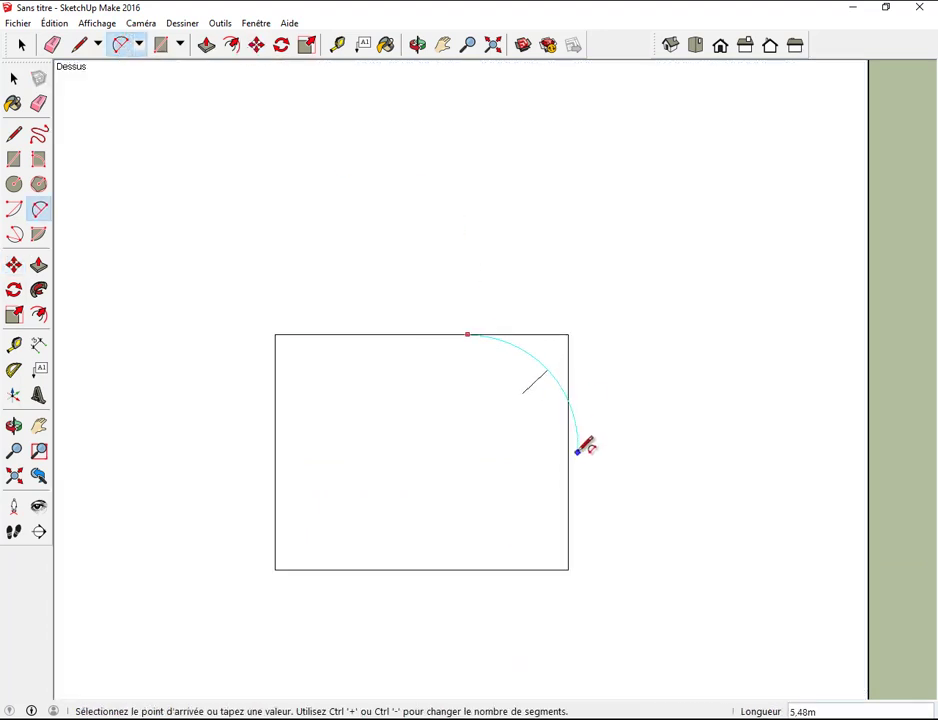
click(568, 484)
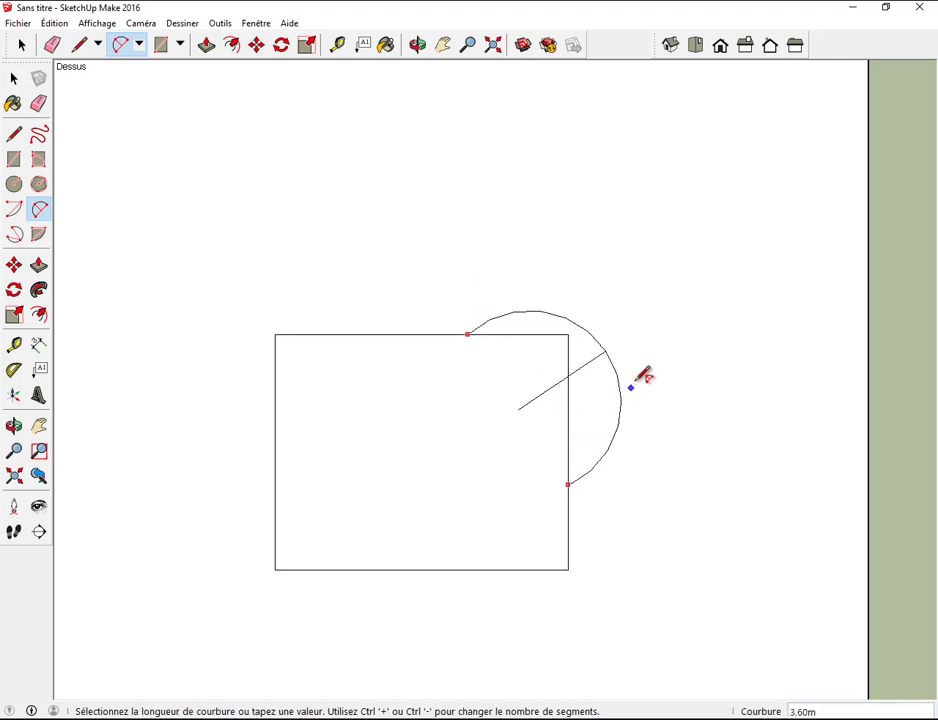
click(706, 313)
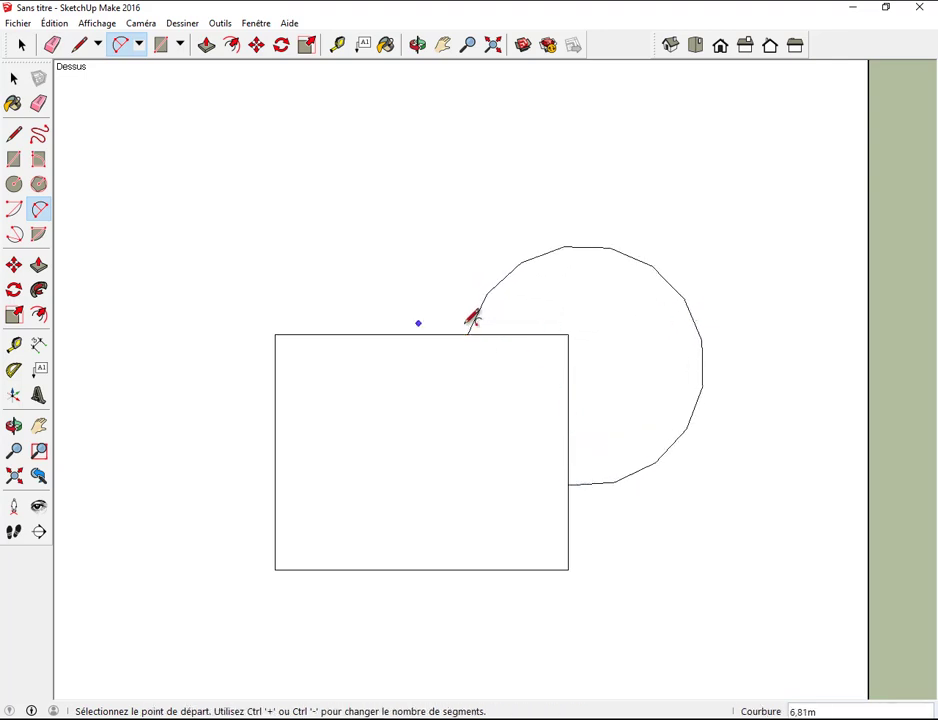
click(276, 397)
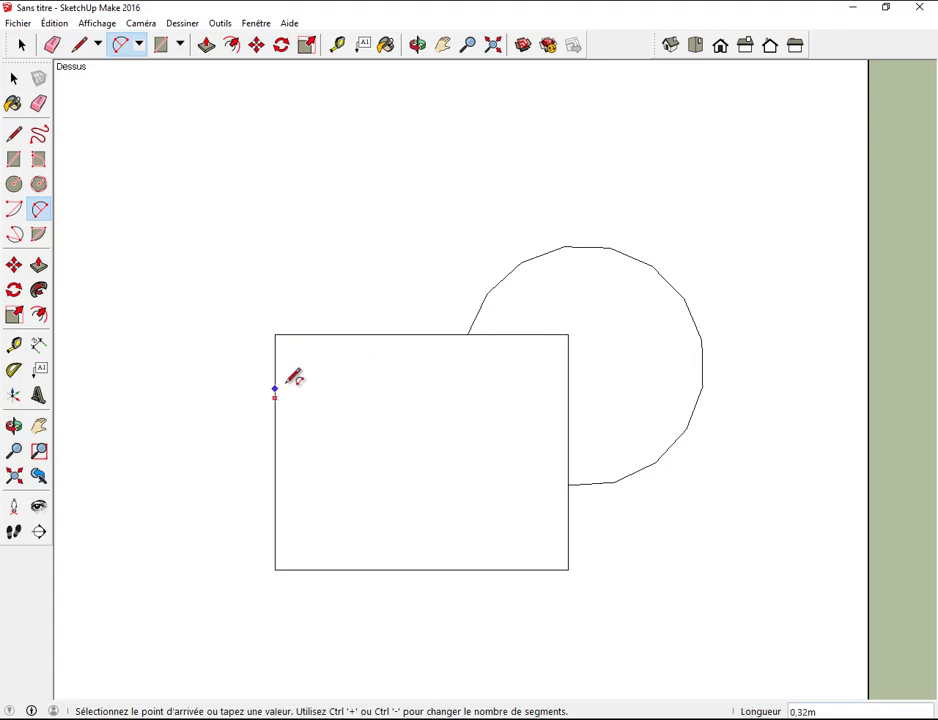
click(521, 262)
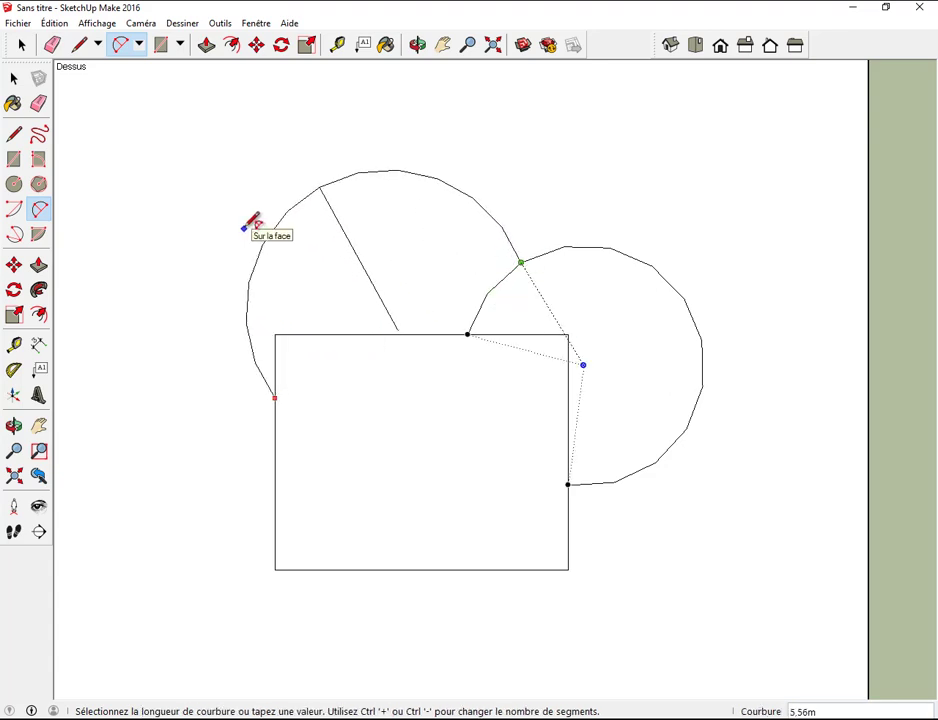
click(244, 227)
click(275, 424)
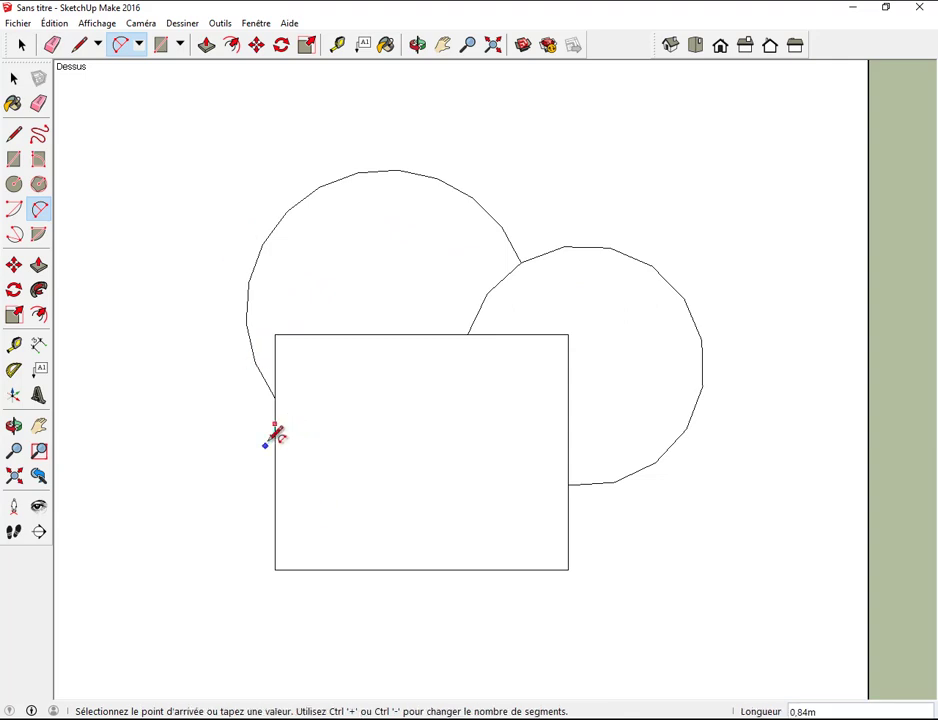
click(340, 570)
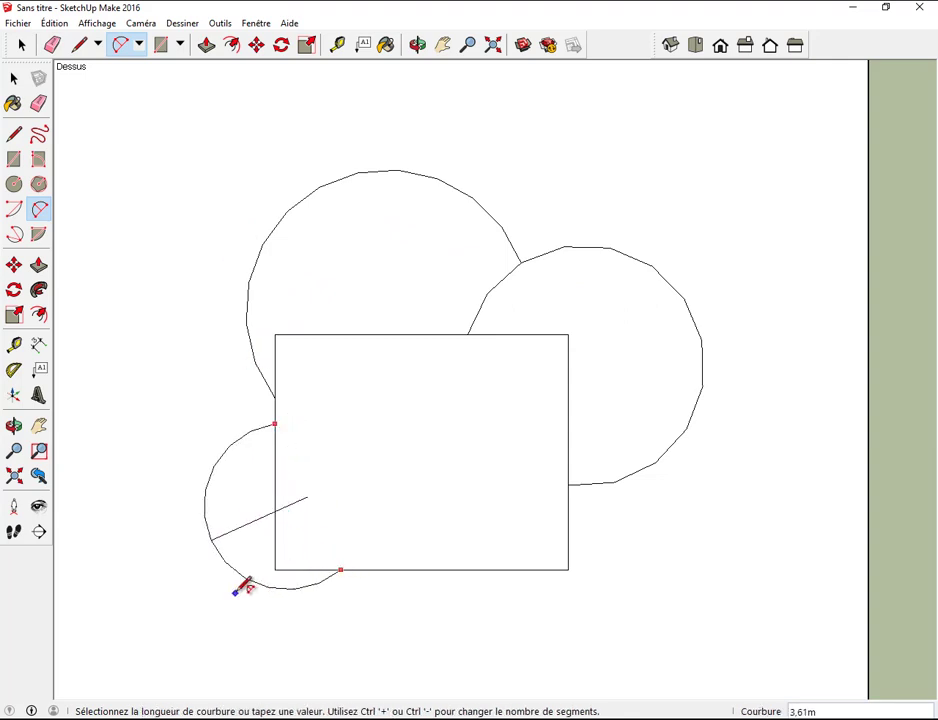
click(227, 617)
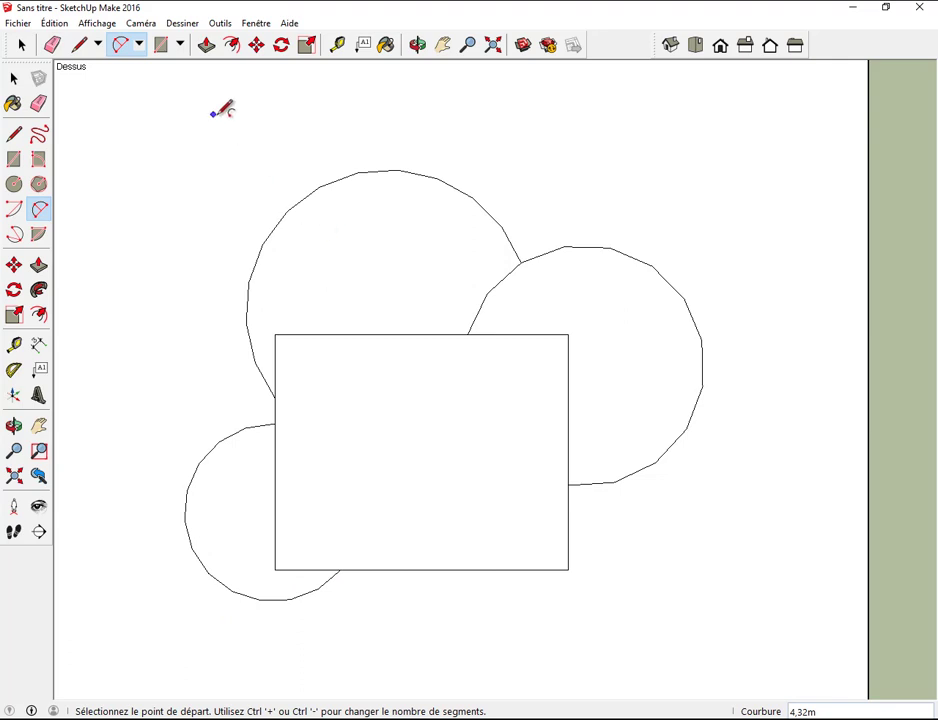
Step: Draw the step rectangle below the square's bottom edge and erase the square's top edge inside the top lobe
click(160, 44)
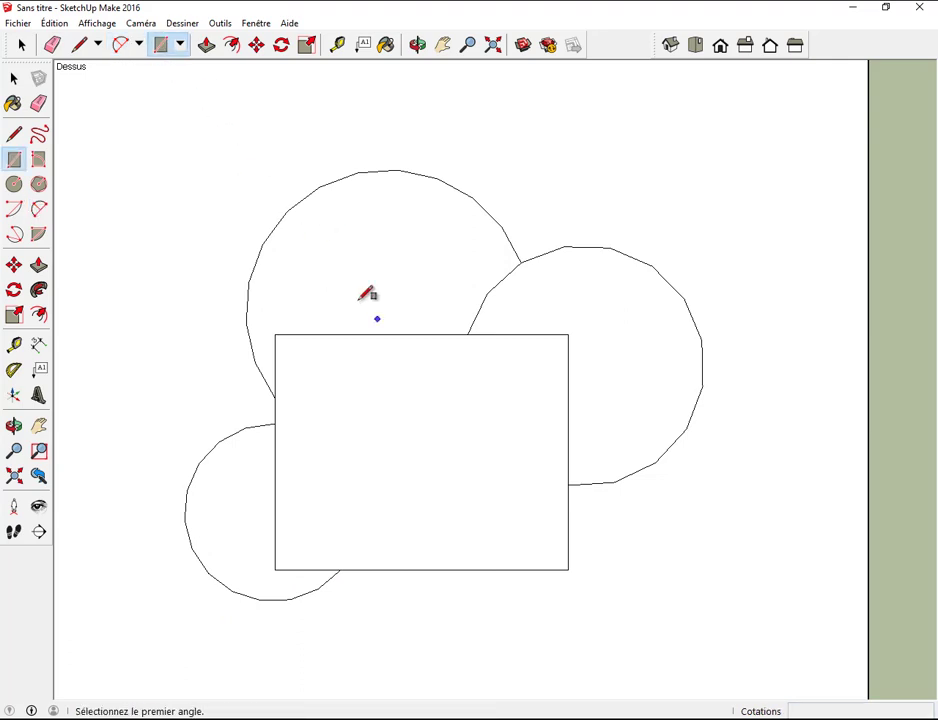
click(387, 570)
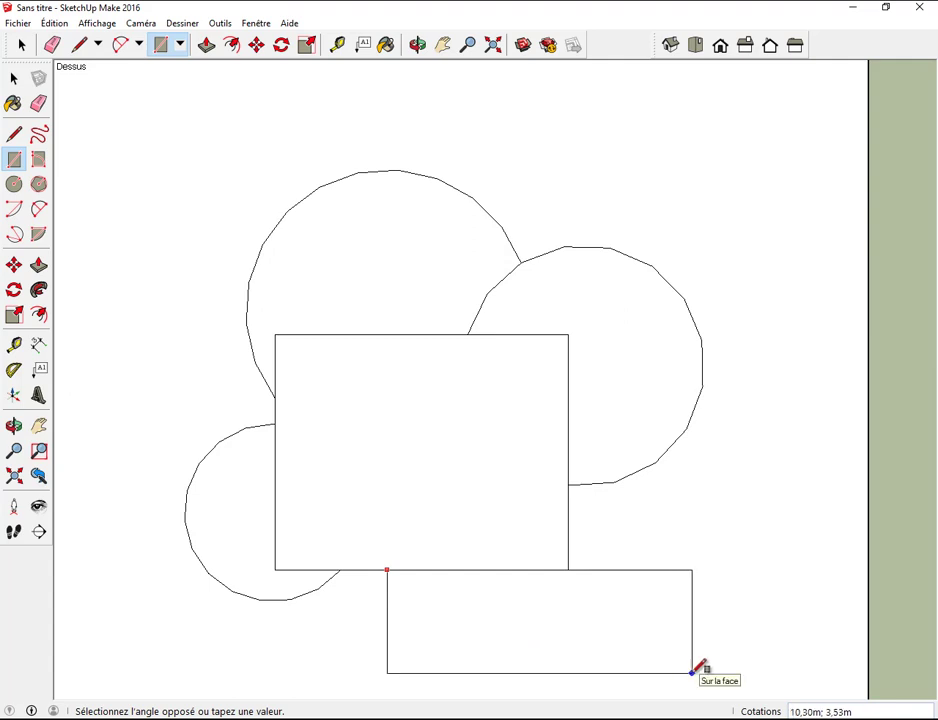
click(692, 672)
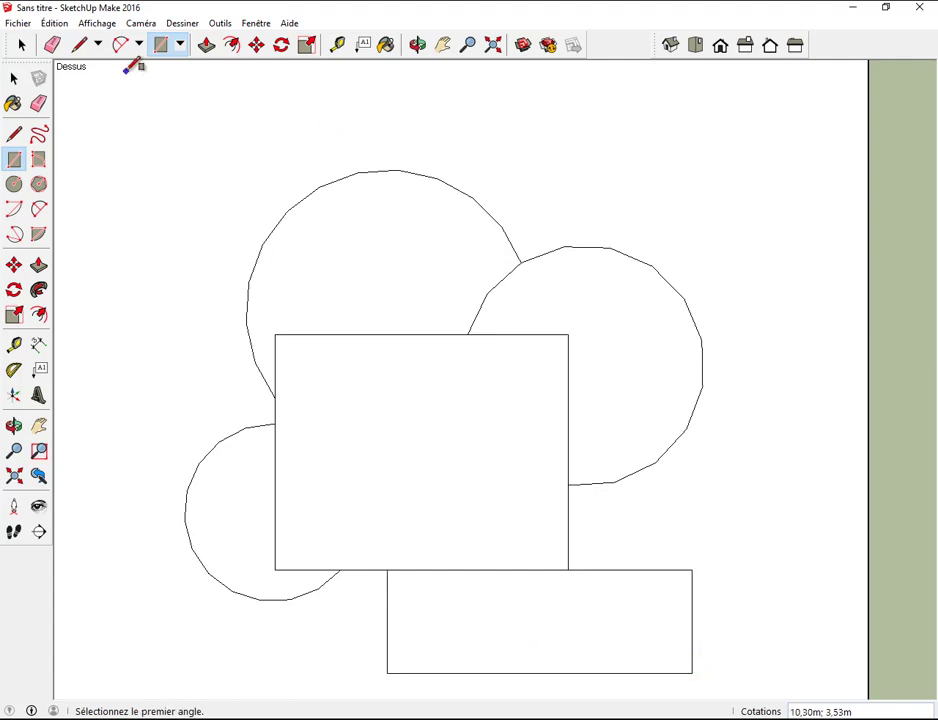
click(53, 44)
click(341, 335)
Step: Erase the square's leftover edges and arc segments inside the right and bottom-left lobes
click(276, 356)
click(538, 335)
click(494, 298)
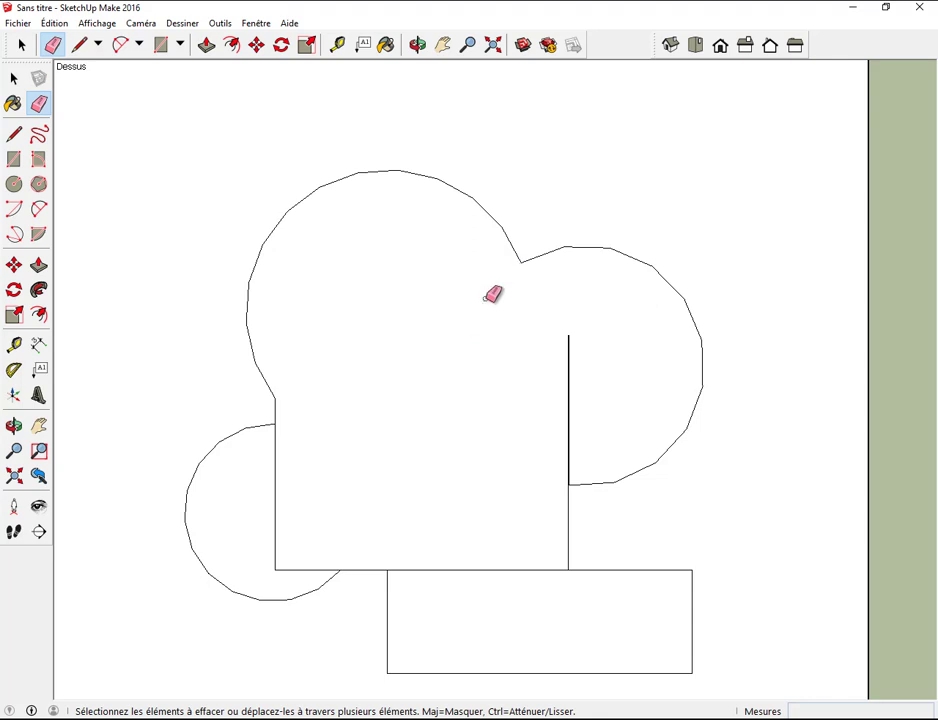
click(569, 357)
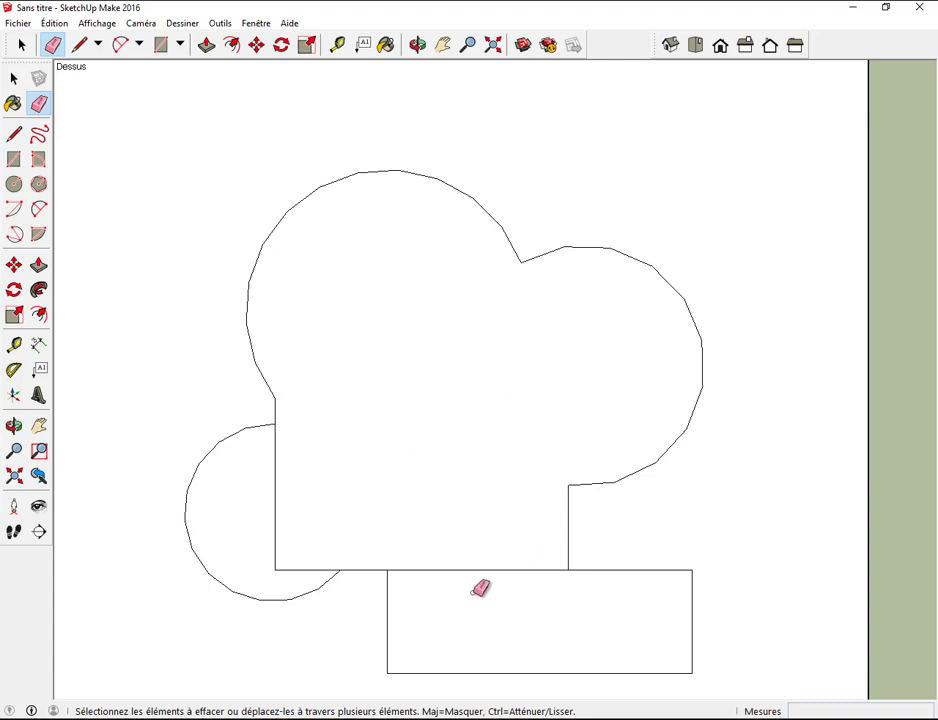
click(275, 533)
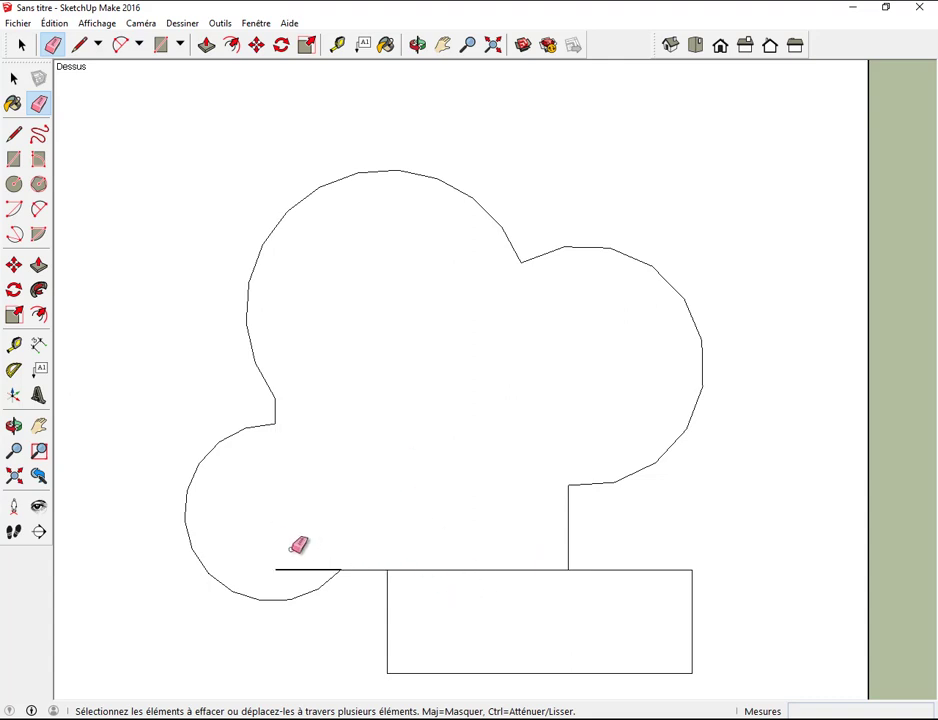
click(306, 569)
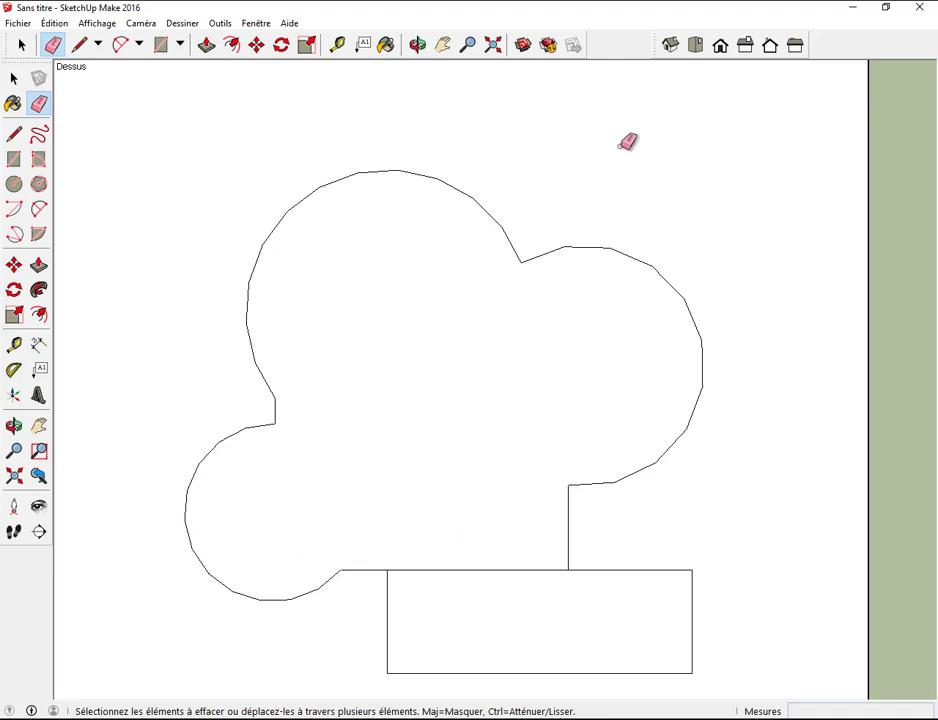
Step: In iso view, push the lobed pool face 1,20 m down into the slab
click(669, 45)
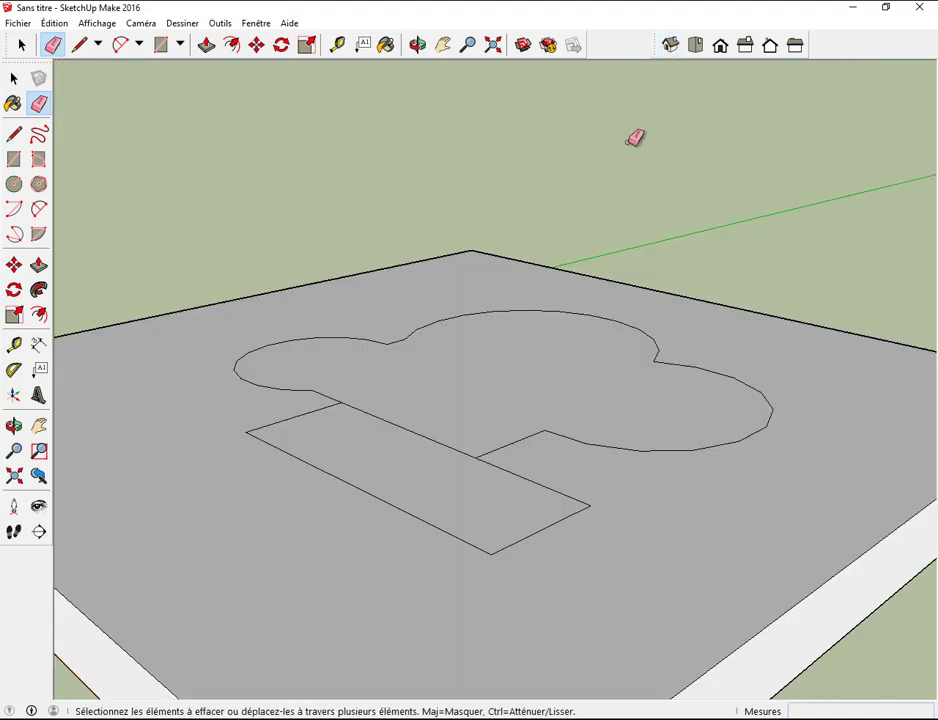
click(206, 45)
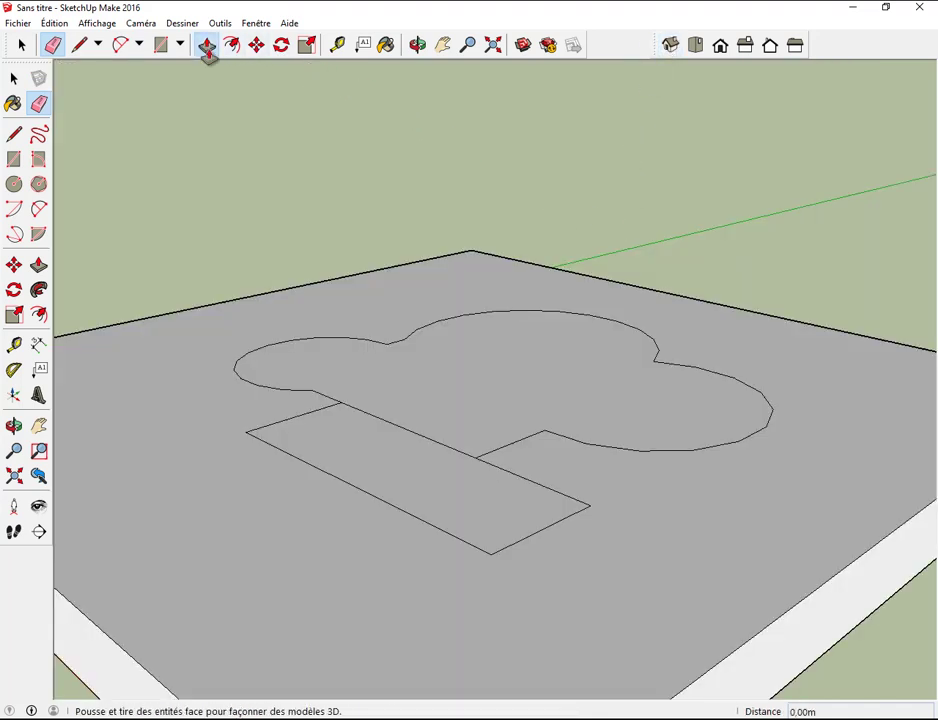
click(496, 331)
click(502, 346)
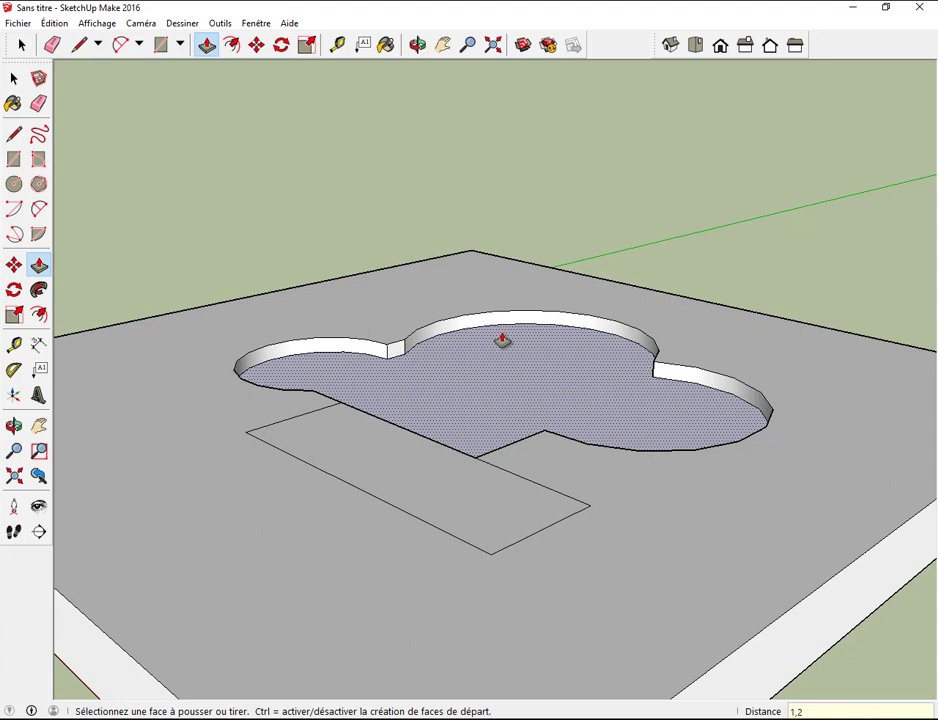
key(Return)
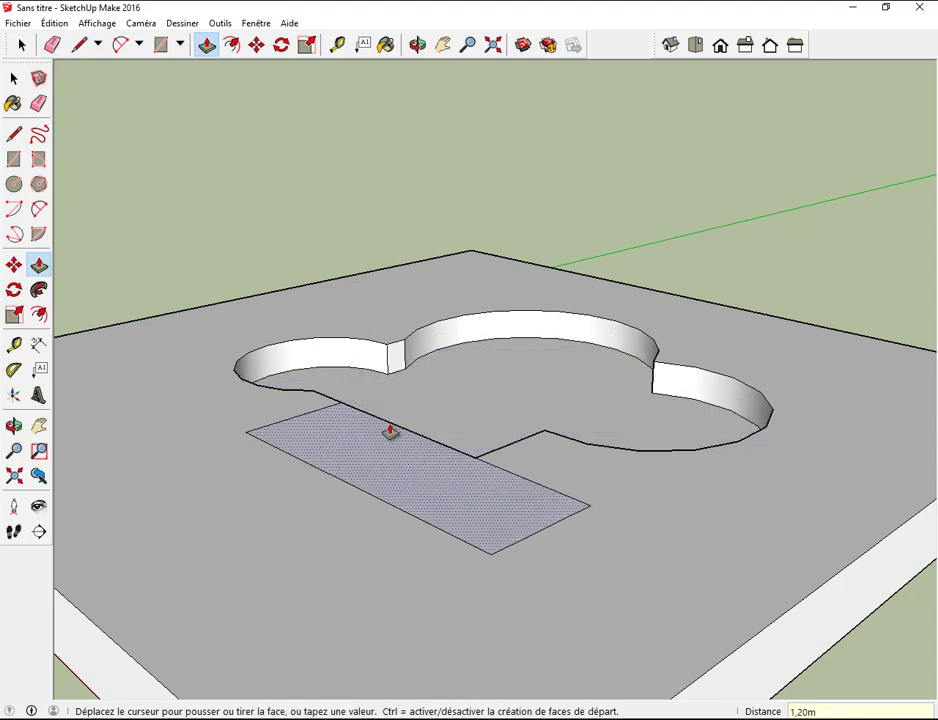
Step: Push the step rectangle 0,60 m down into the slab
click(390, 440)
text(0,6)
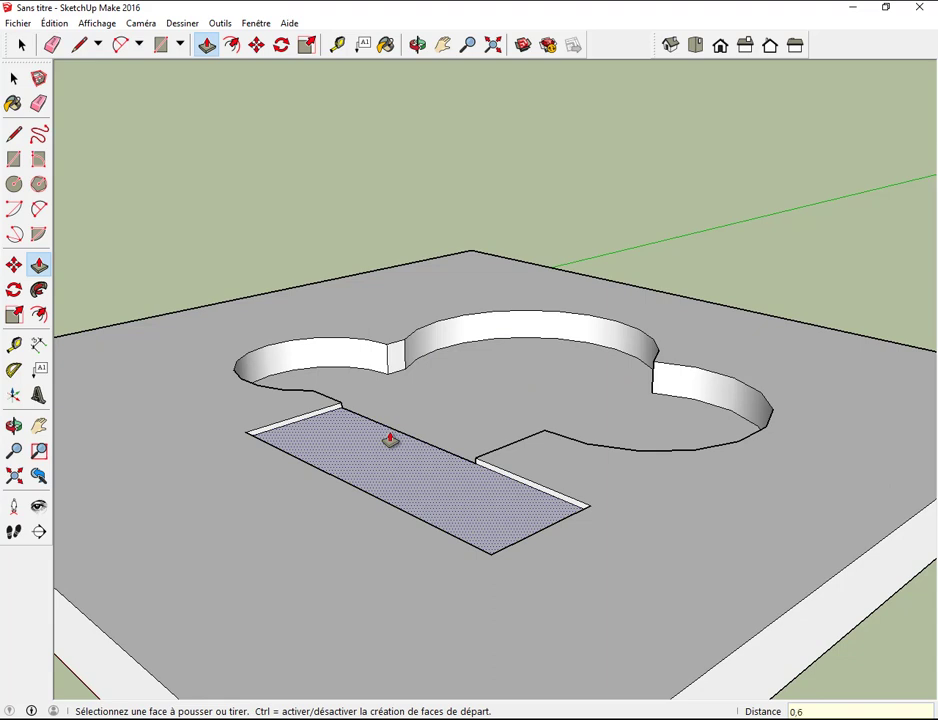
key(Return)
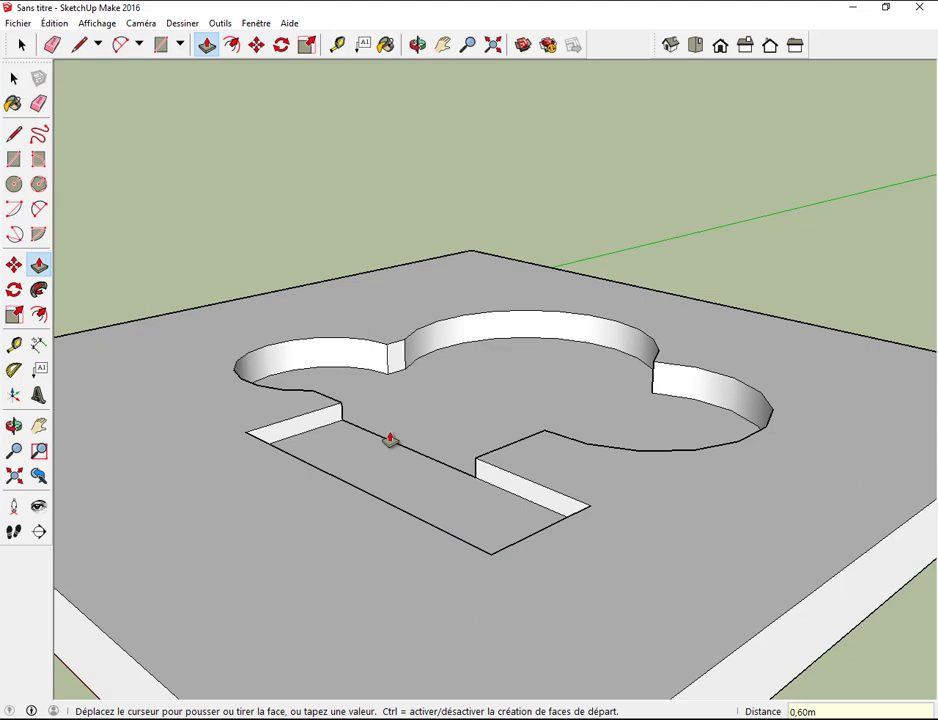
scroll(559, 329, up, 2)
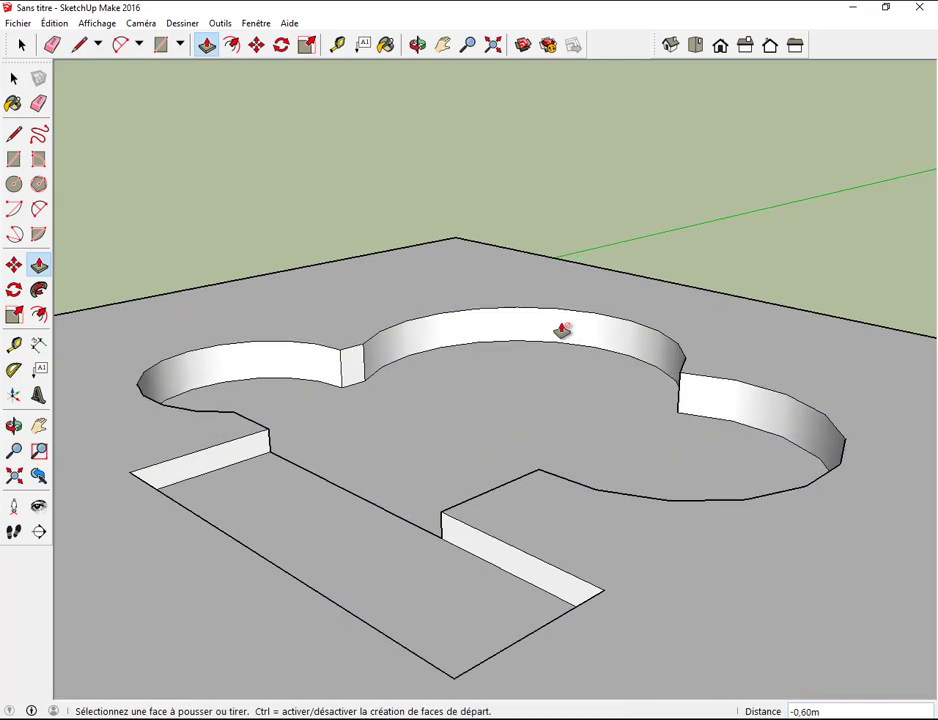
scroll(540, 305, up, 2)
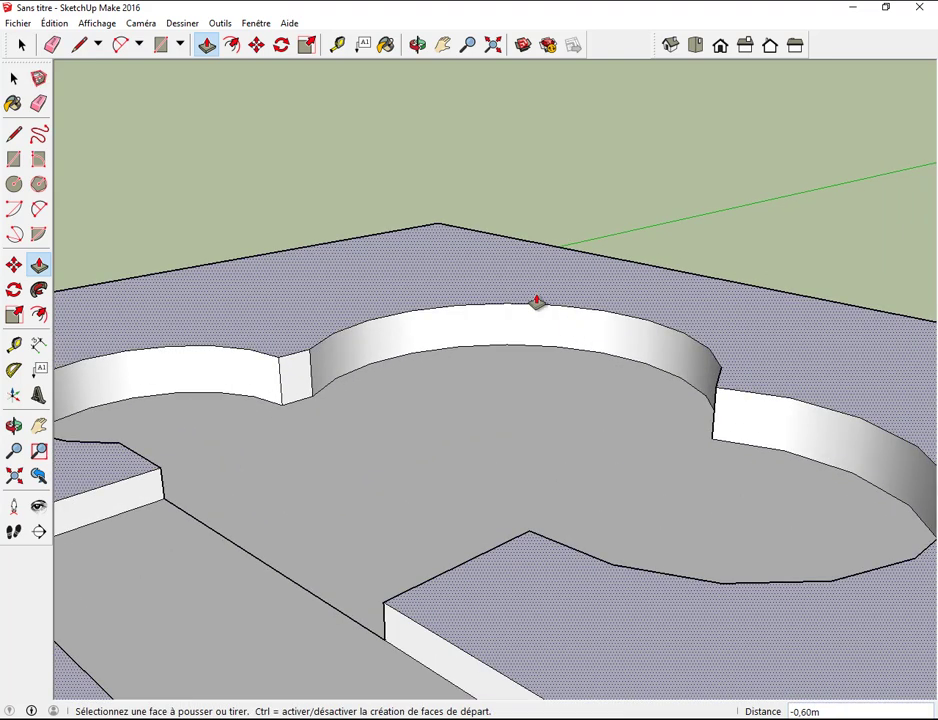
Step: Orbit and pan in to face the curved pool wall up close from the front
click(418, 45)
mouse_move(775, 293)
mouse_down()
mouse_move(570, 218)
mouse_move(433, 295)
mouse_move(283, 261)
mouse_move(649, 352)
mouse_move(555, 216)
mouse_up()
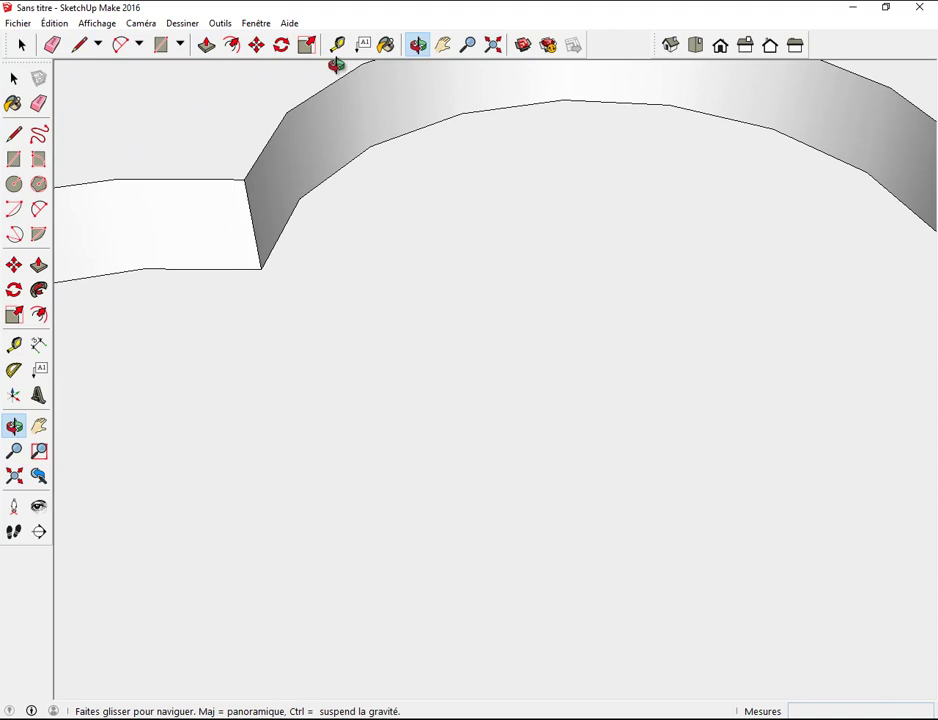
click(443, 45)
drag(518, 99, 425, 207)
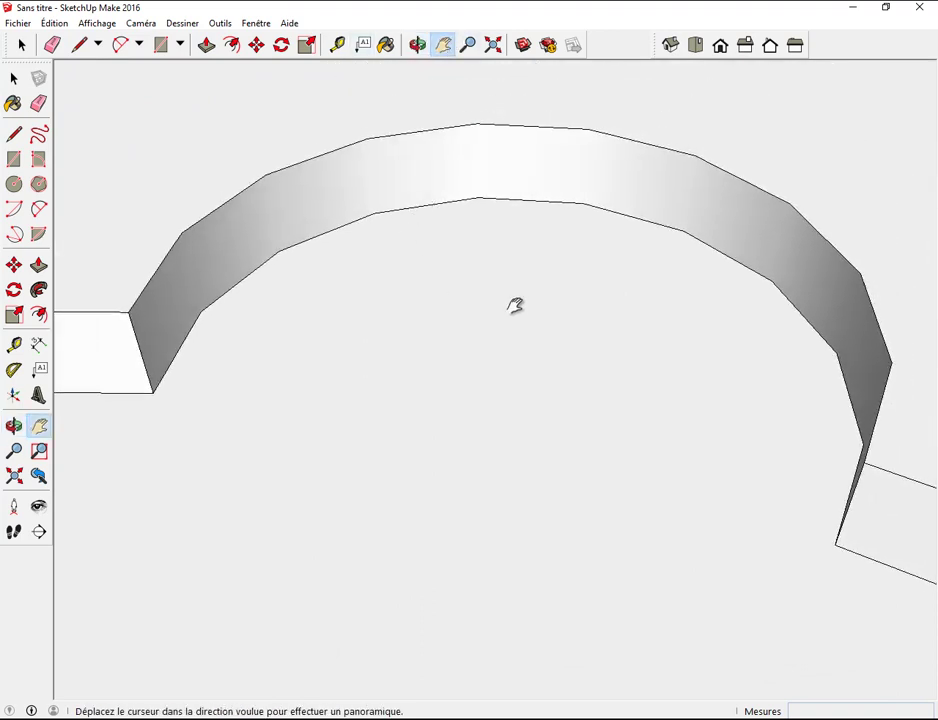
click(415, 45)
mouse_move(469, 159)
mouse_down()
mouse_move(504, 178)
mouse_move(552, 178)
mouse_up()
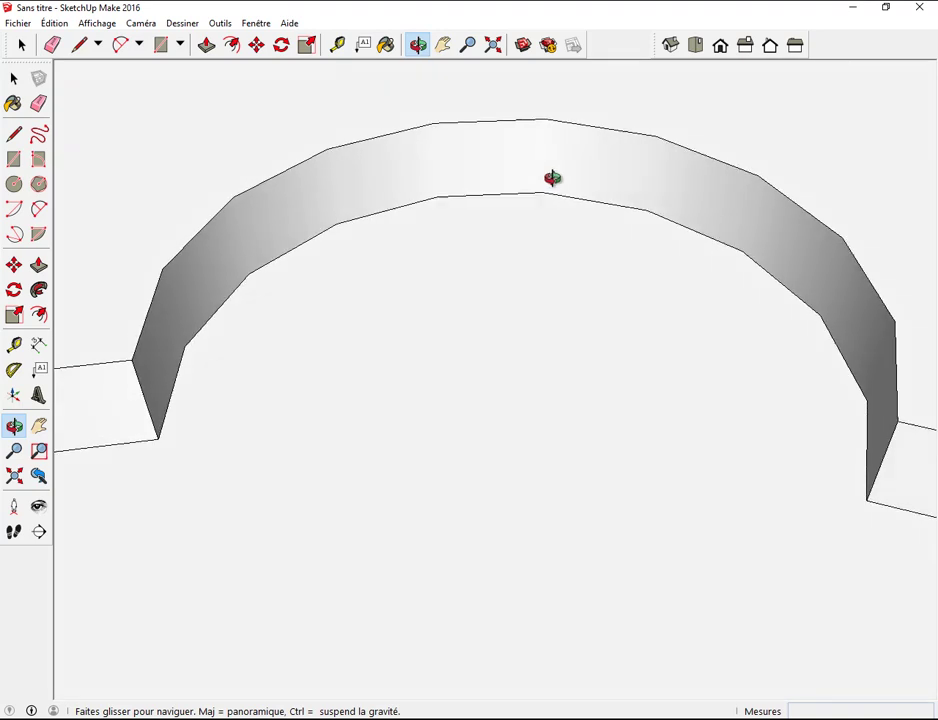
drag(513, 239, 525, 232)
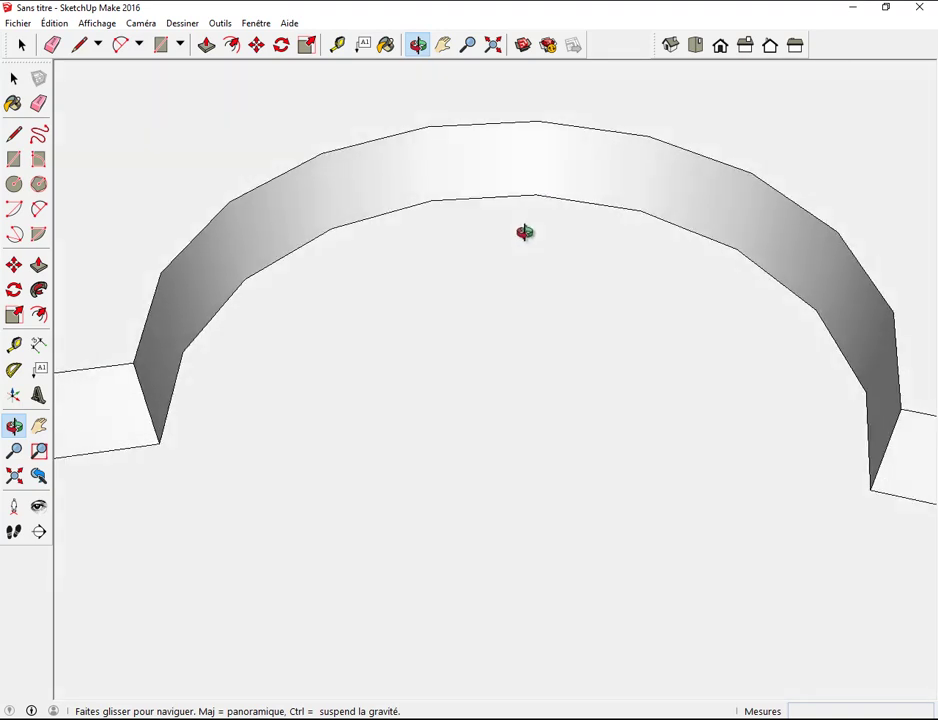
Step: Draw an arc across the pool floor and raise the curved face 0,20 m as a step
click(121, 45)
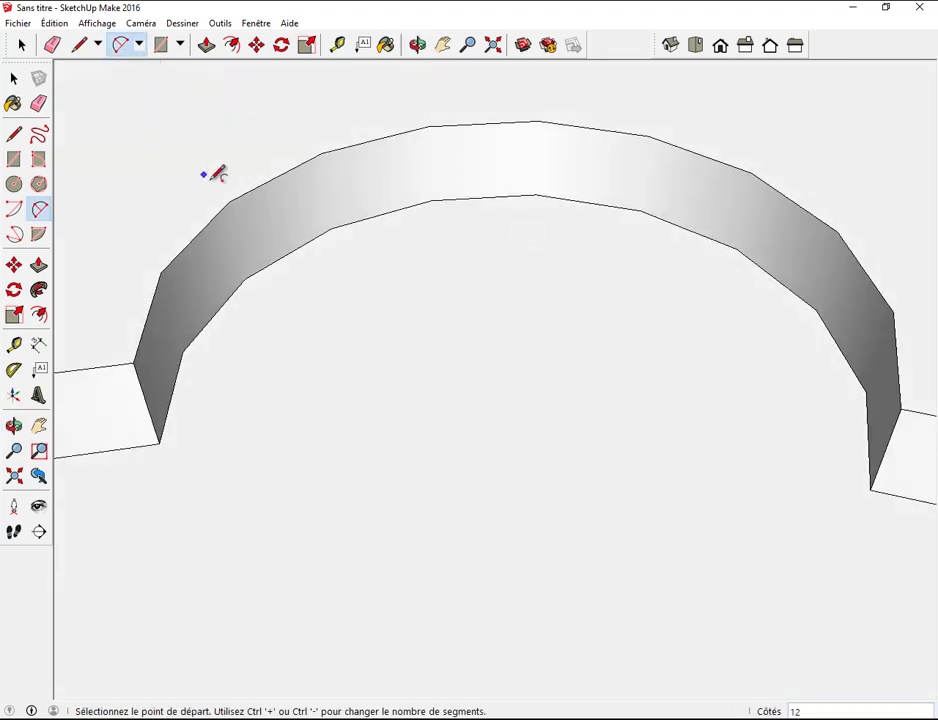
click(229, 298)
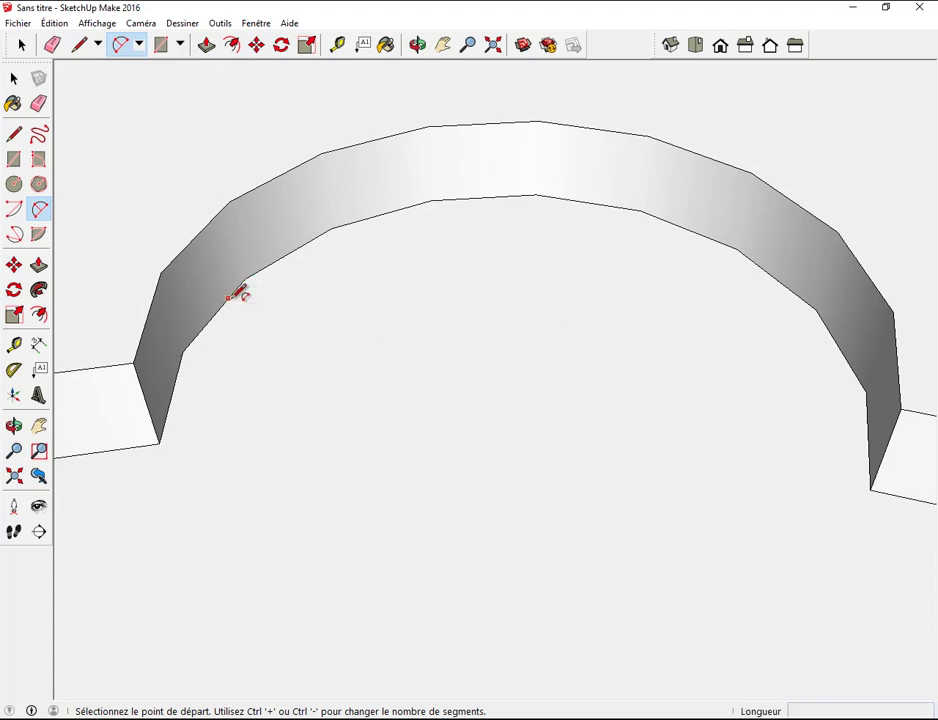
click(827, 329)
click(637, 431)
click(207, 47)
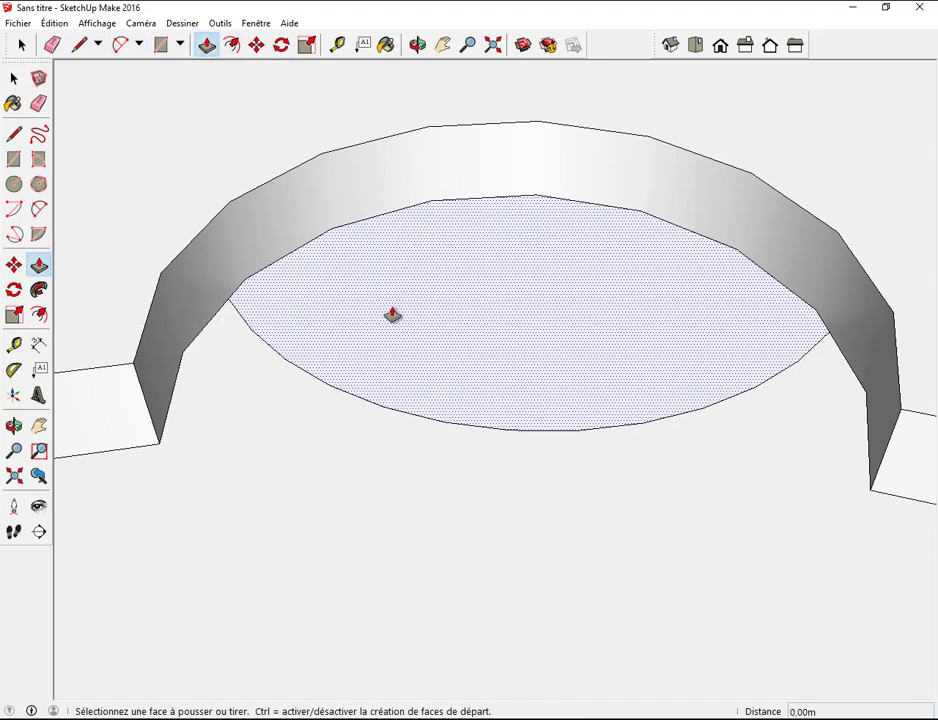
click(392, 310)
click(390, 281)
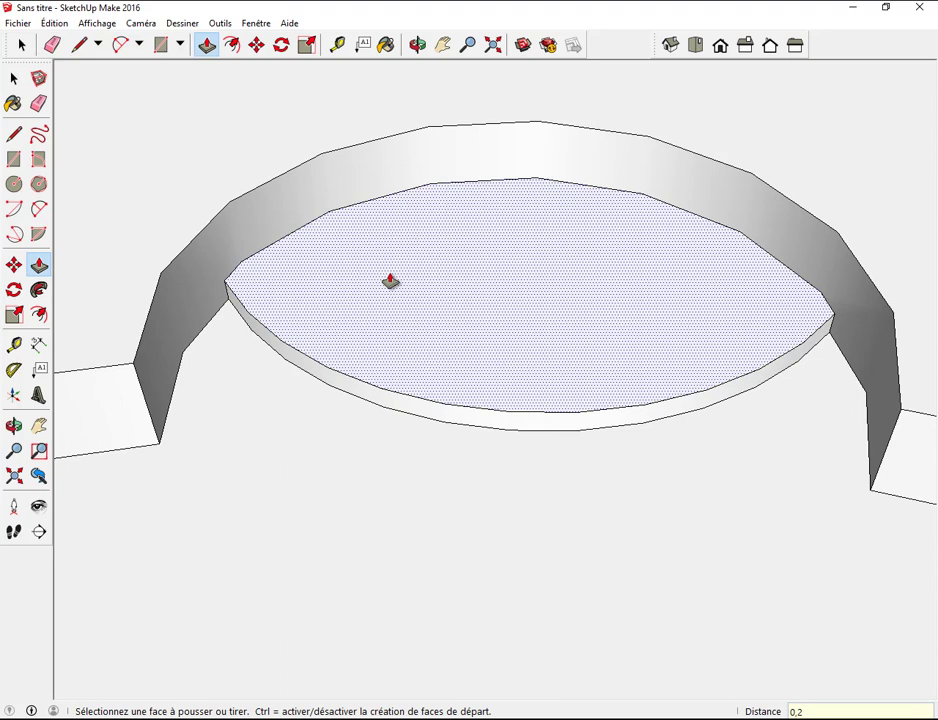
key(Return)
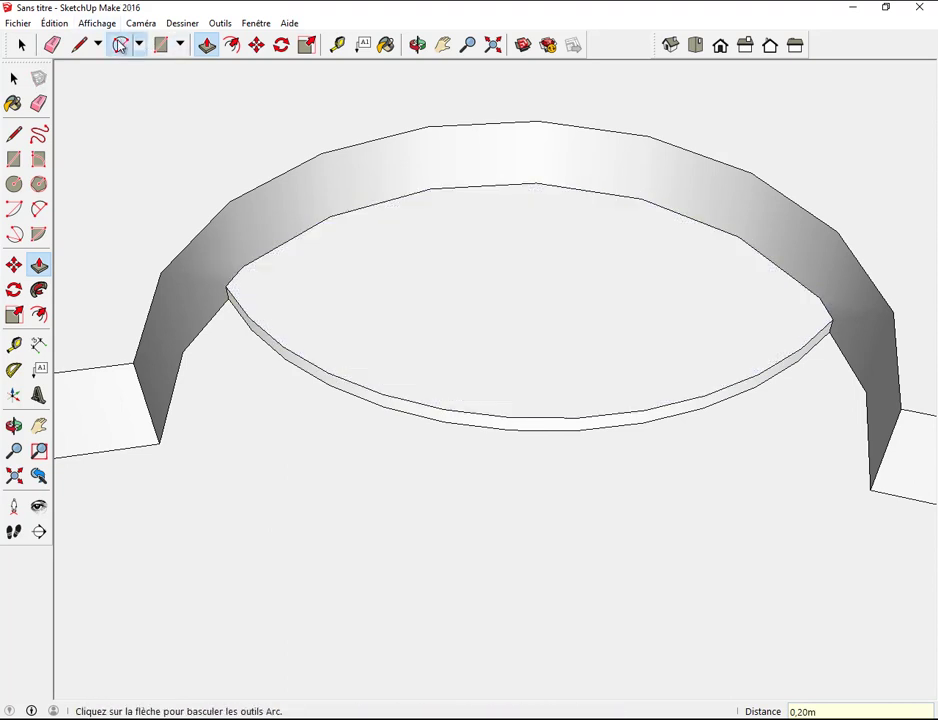
Step: Draw a second arc and raise its inner face 0,20 m into the next step
click(120, 47)
click(243, 267)
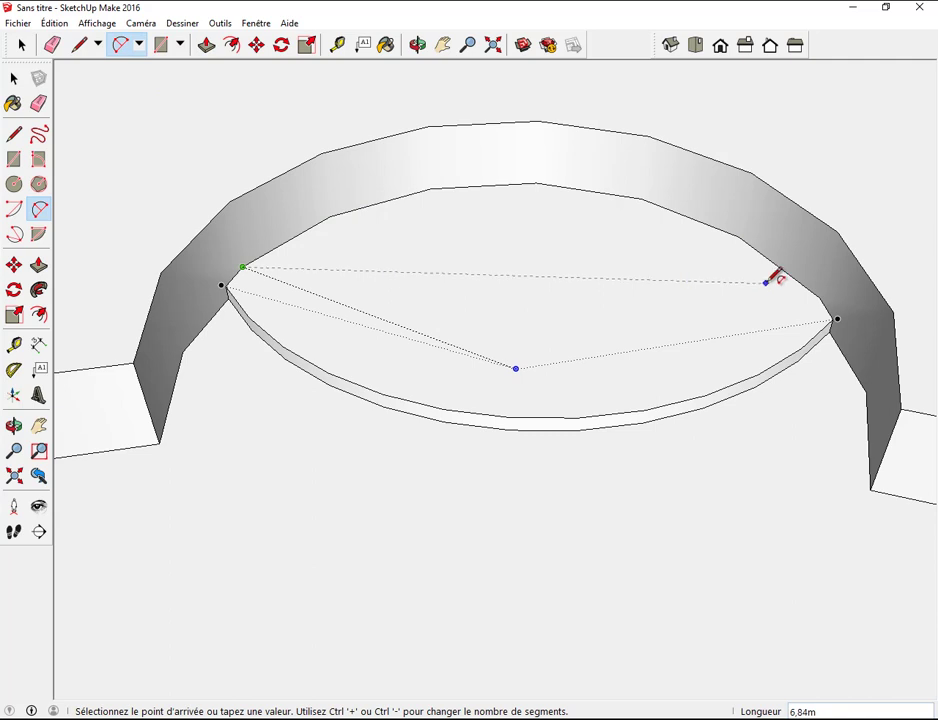
click(819, 298)
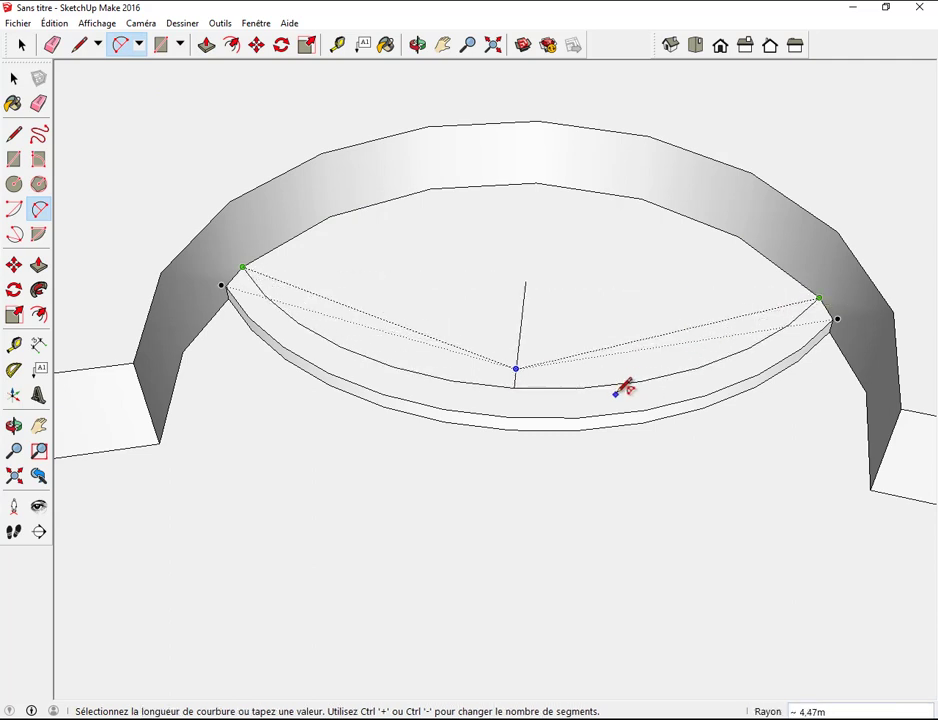
click(620, 392)
click(206, 45)
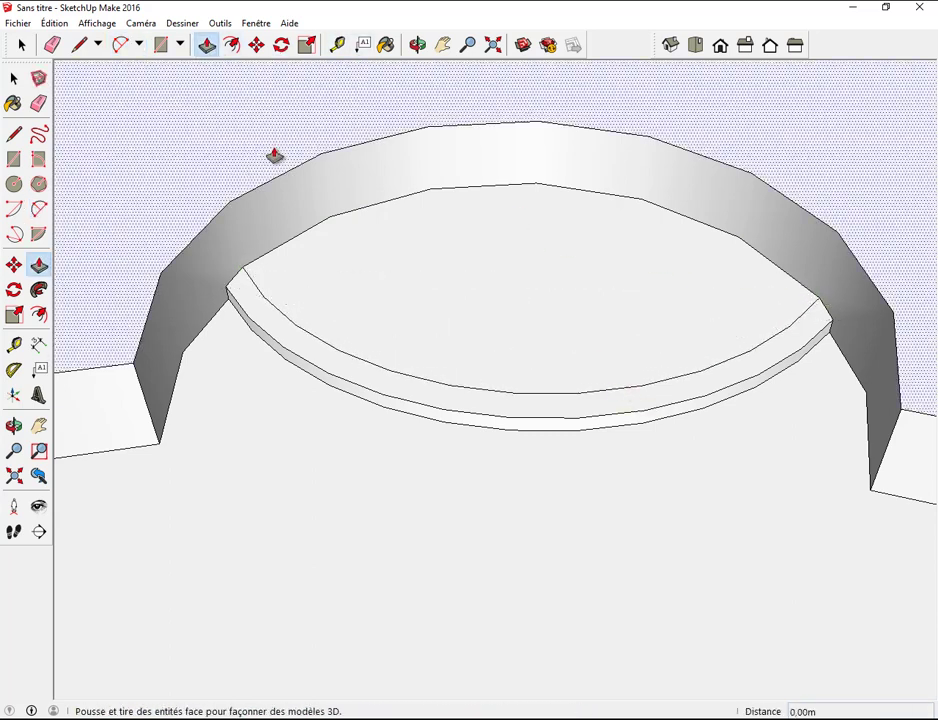
click(373, 253)
click(367, 198)
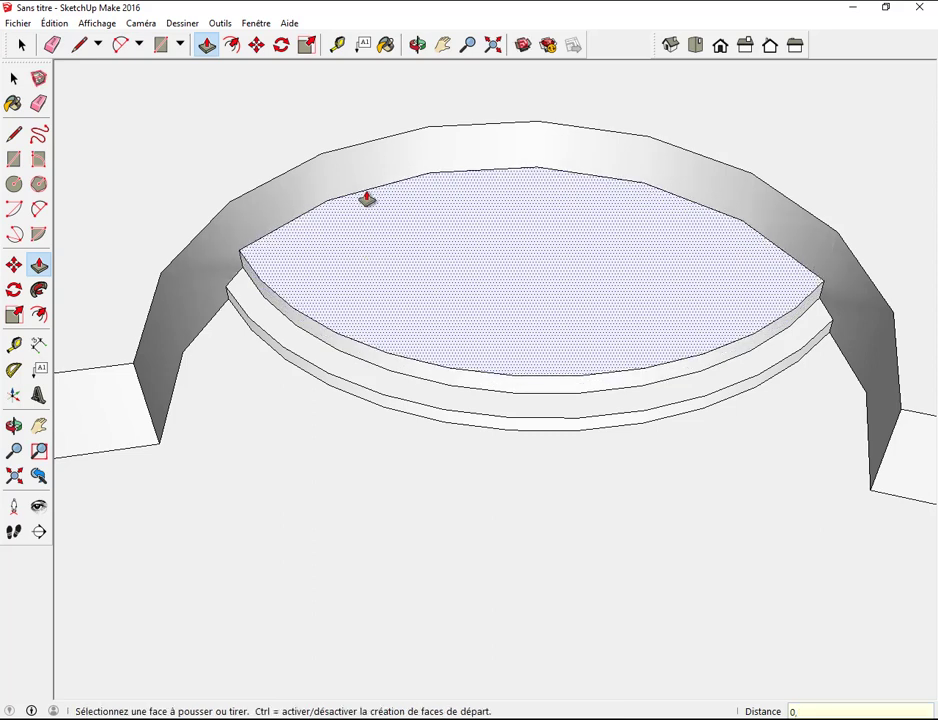
text(2)
click(367, 198)
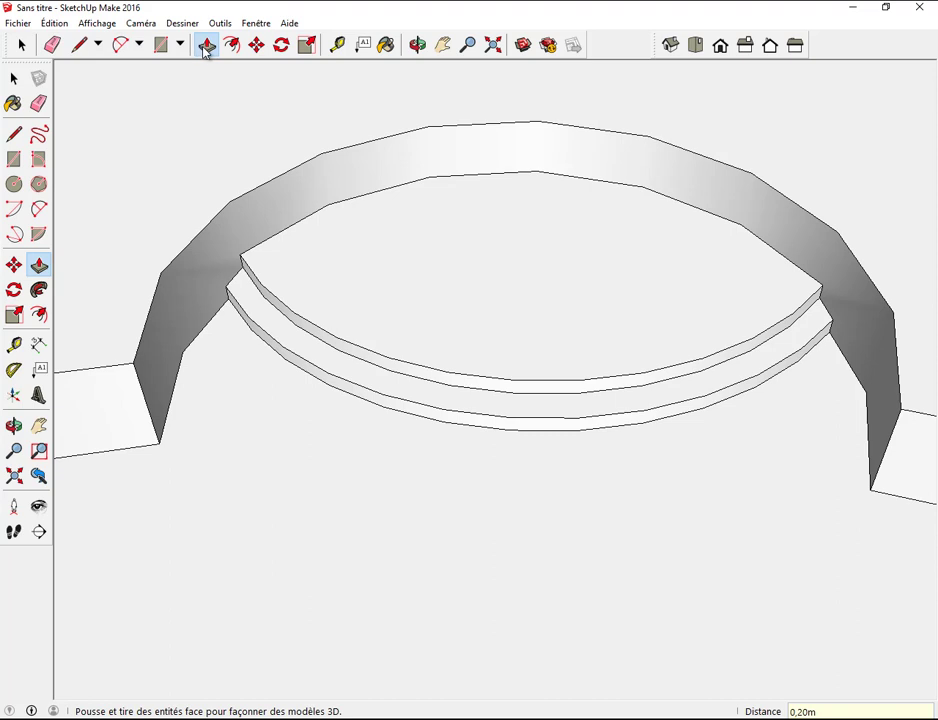
Step: Draw an arc on the top step and raise the new face 0,20 m
click(120, 44)
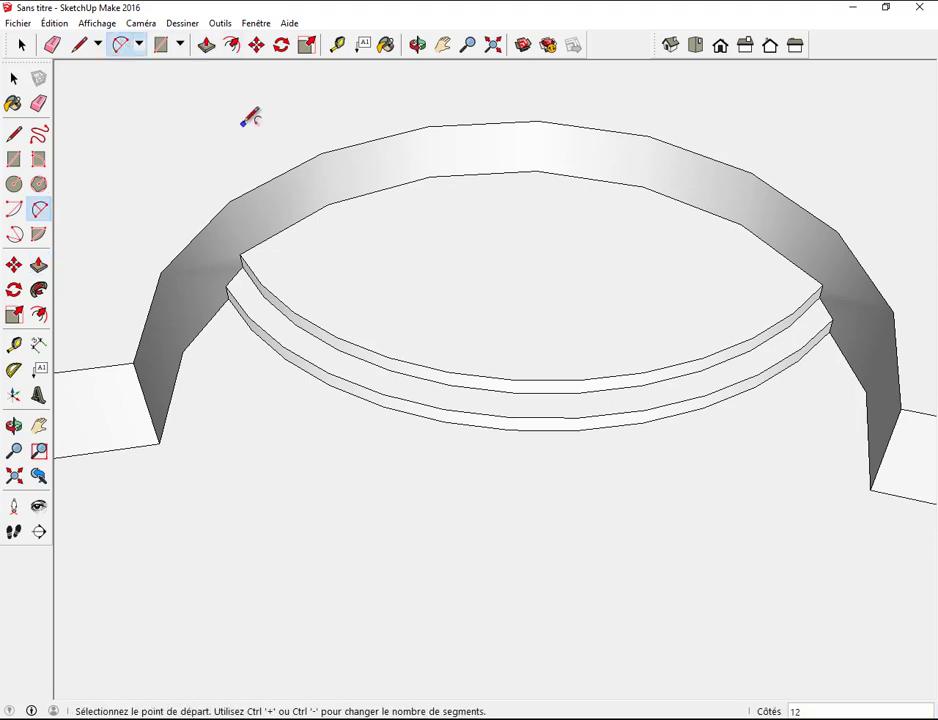
click(268, 238)
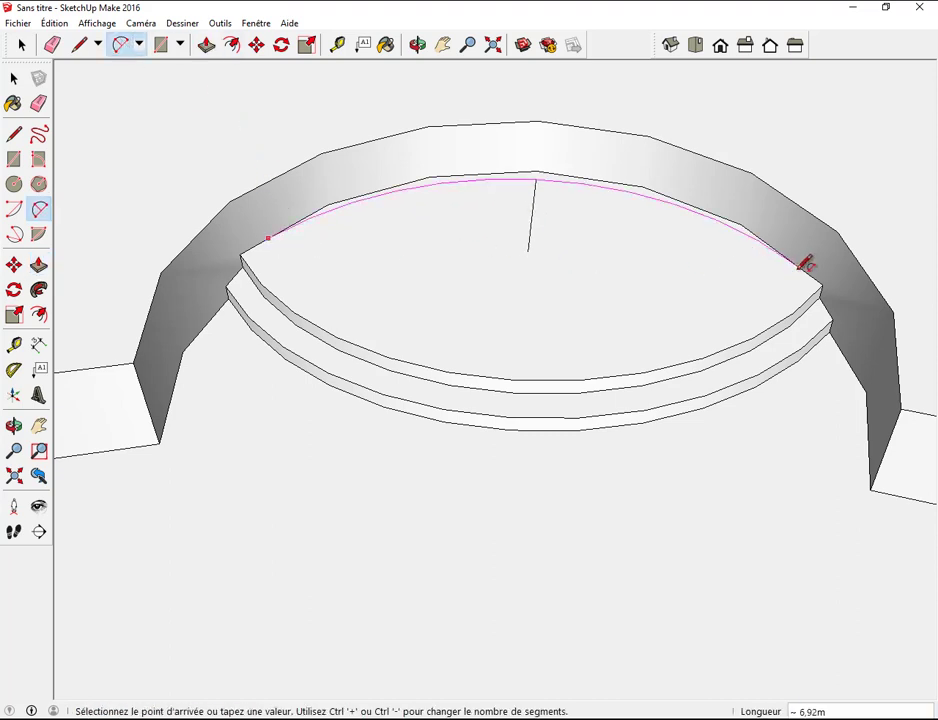
click(795, 271)
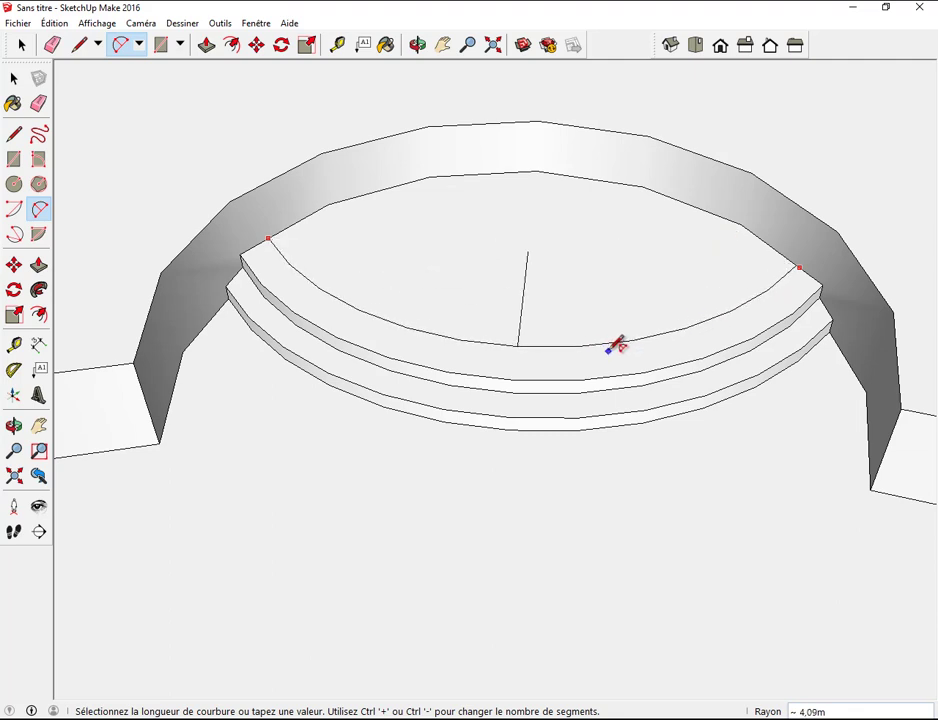
click(612, 346)
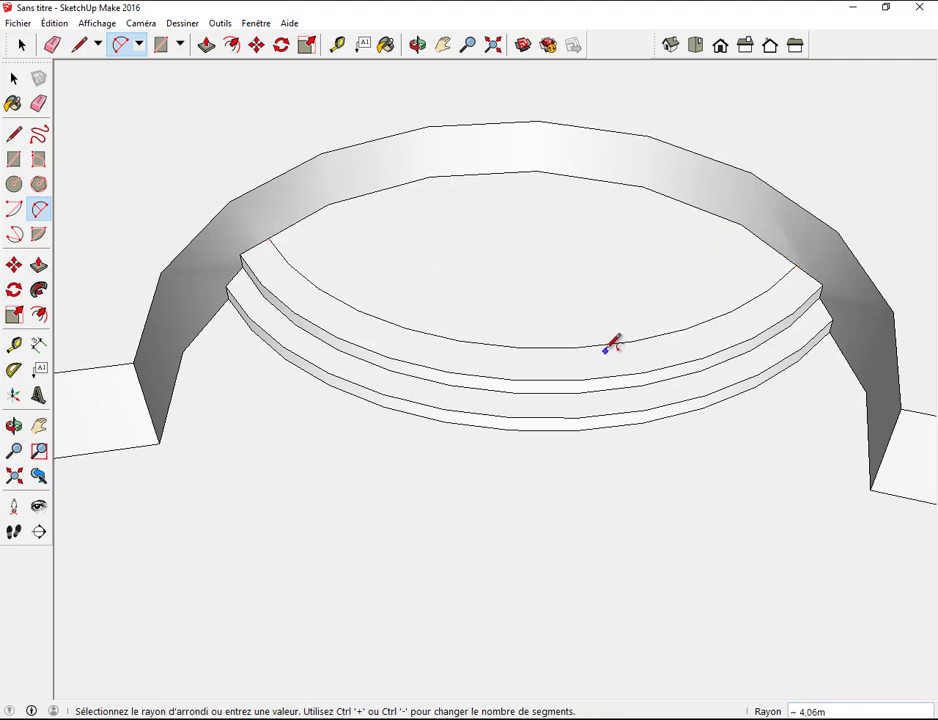
click(206, 45)
drag(436, 256, 441, 202)
text(0,2)
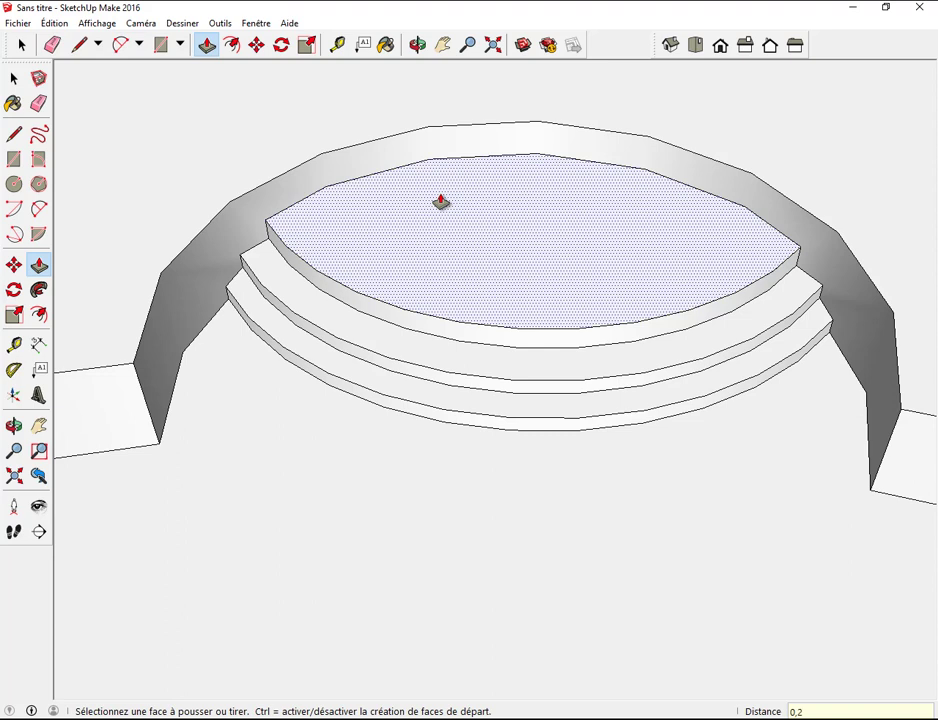
key(Return)
Step: Undo a stray edge, redraw the arc on the top step and raise it 0,20 m
click(120, 44)
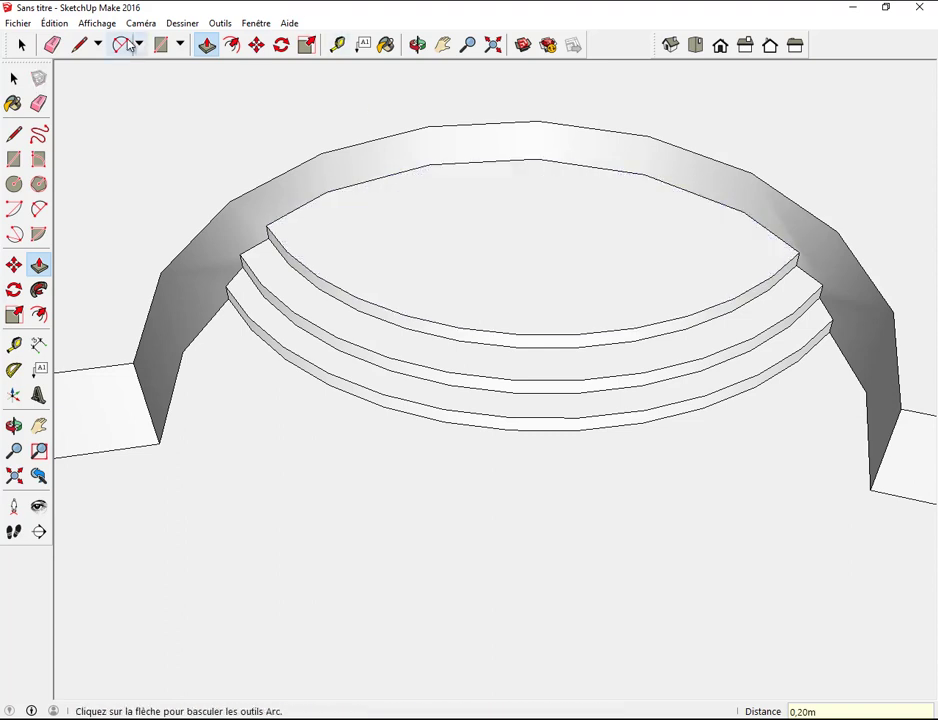
click(296, 208)
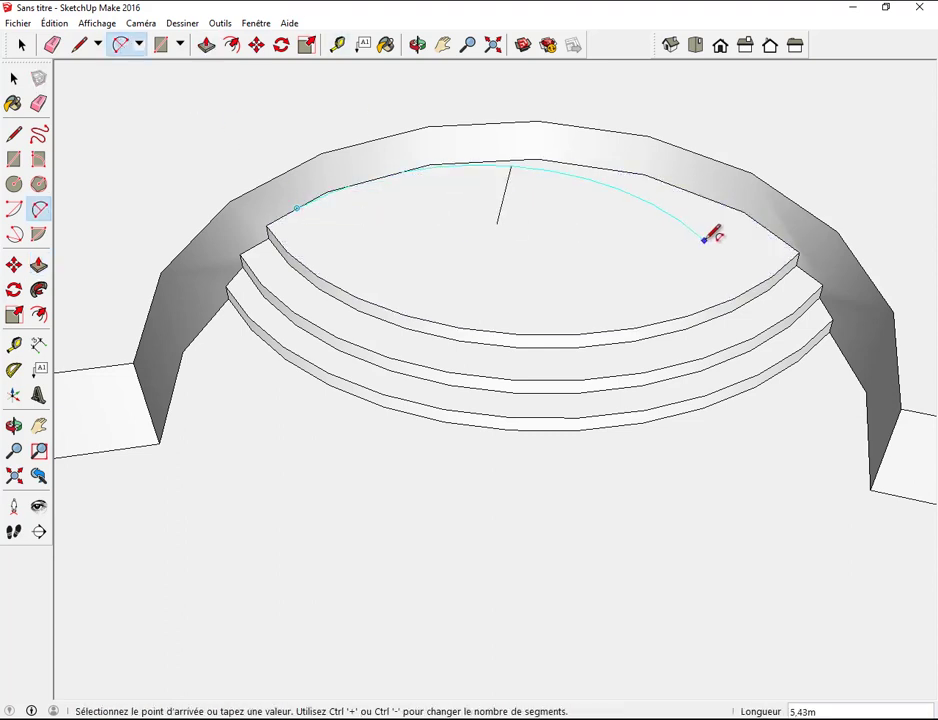
click(770, 232)
click(640, 302)
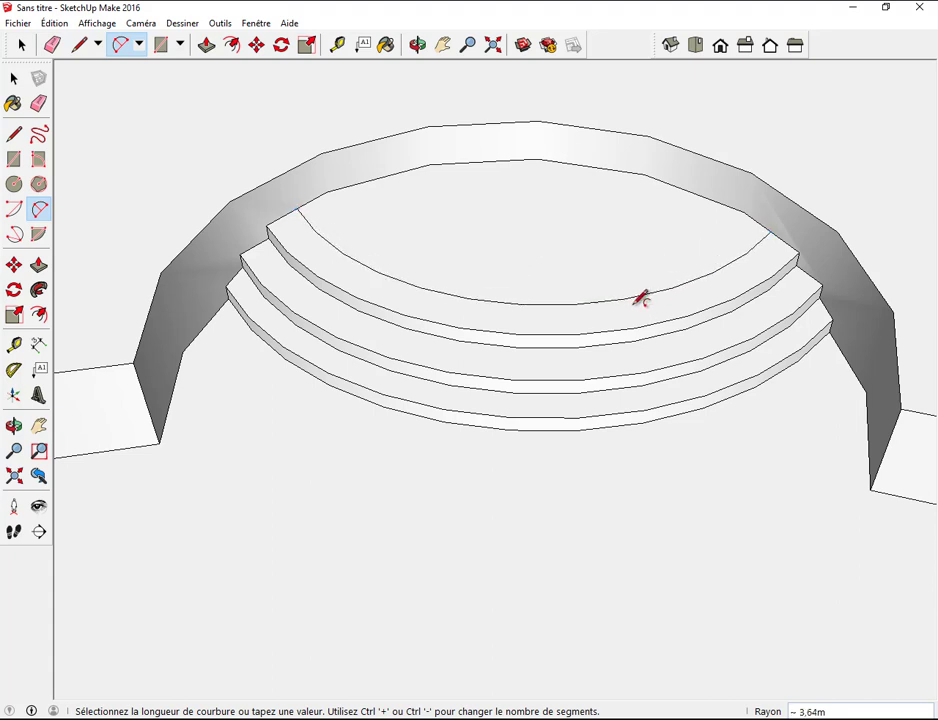
text(0,2)
click(632, 264)
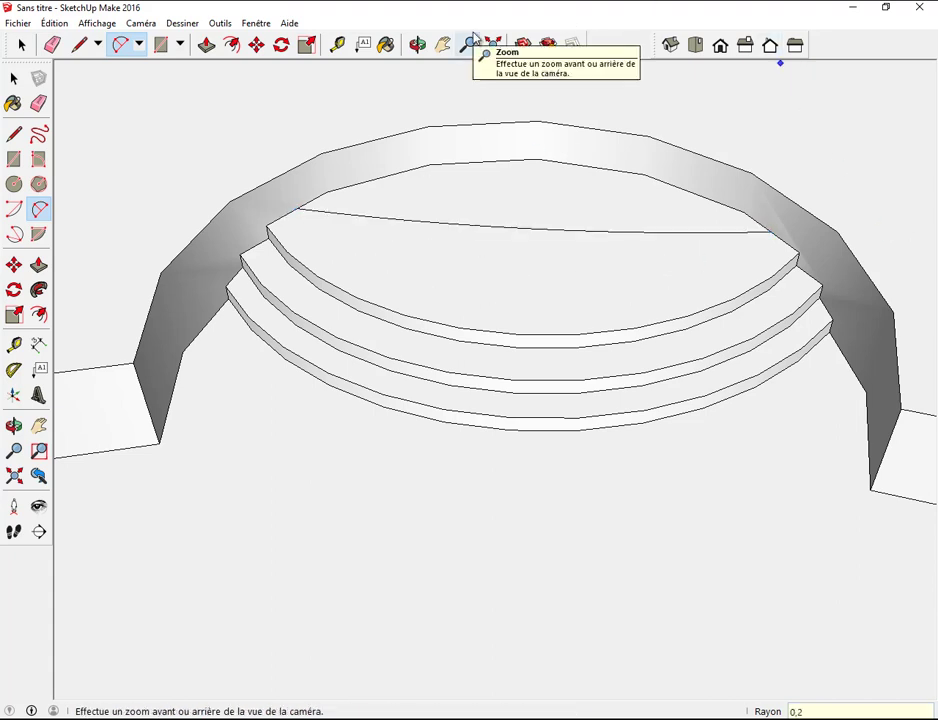
key(ctrl+z)
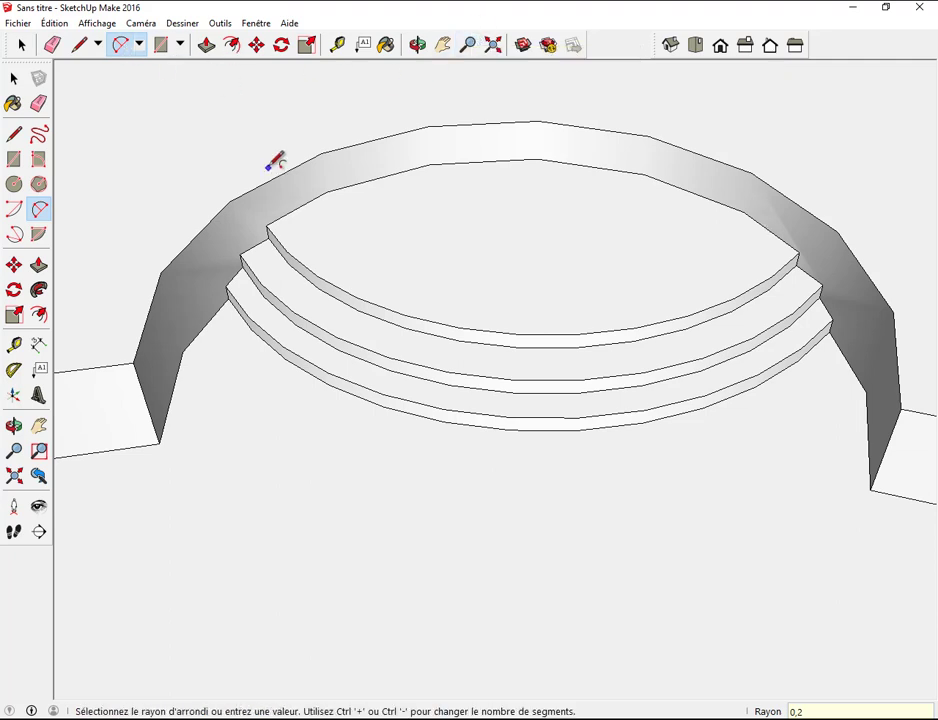
click(296, 208)
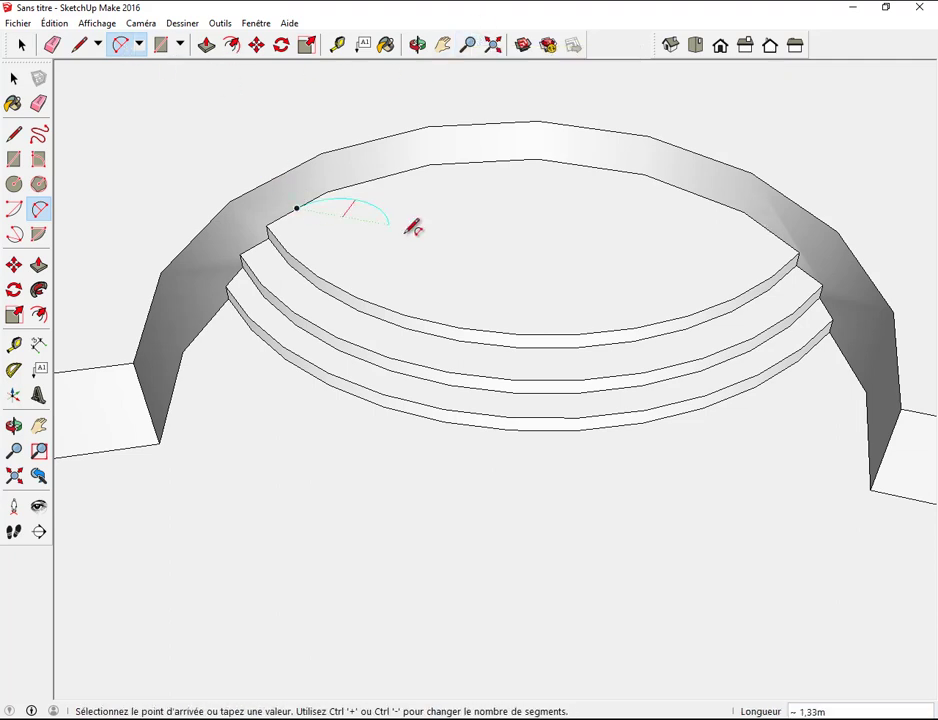
click(770, 232)
click(652, 297)
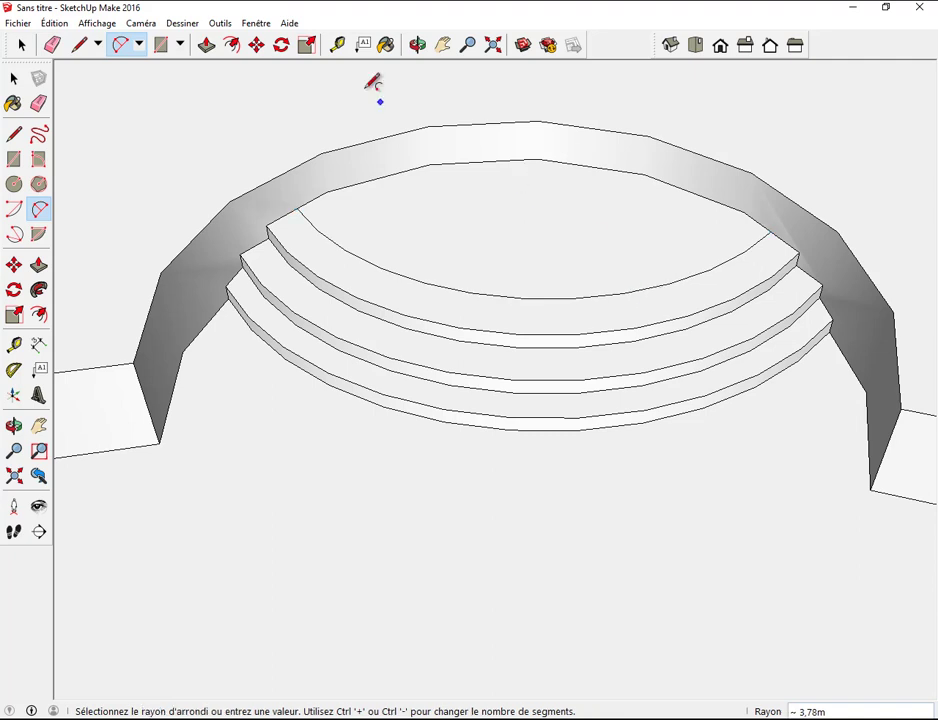
click(206, 45)
click(477, 209)
click(476, 171)
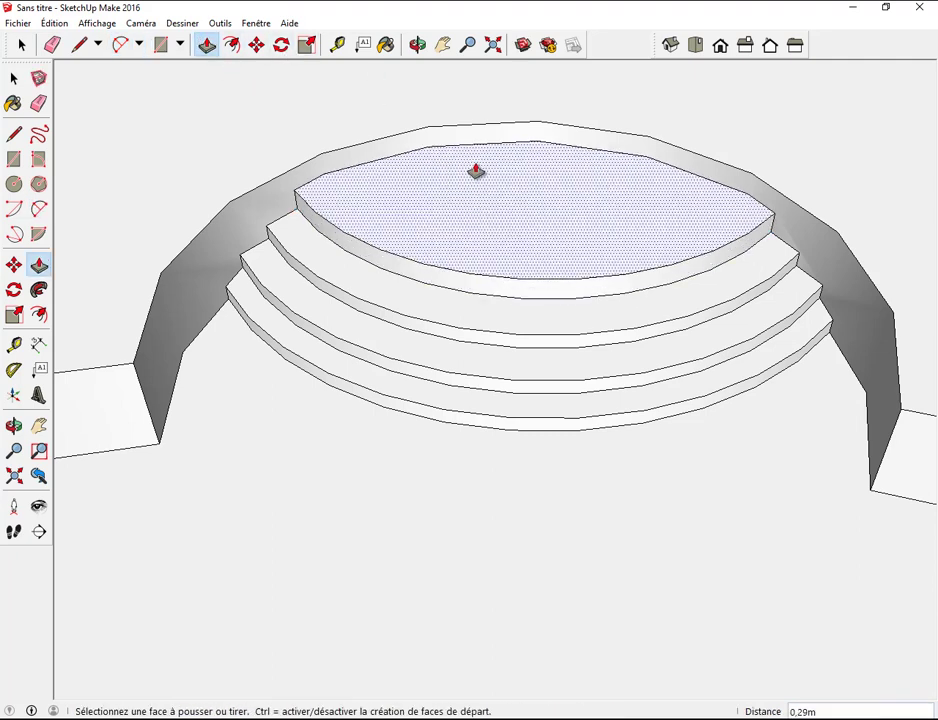
click(476, 171)
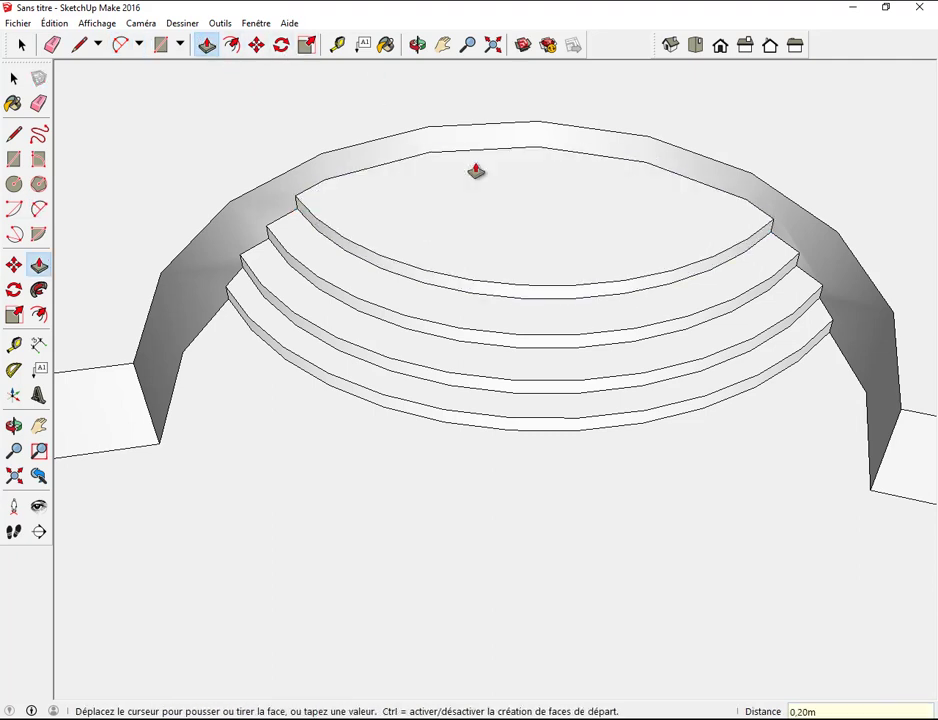
click(476, 171)
scroll(601, 164, down, 5)
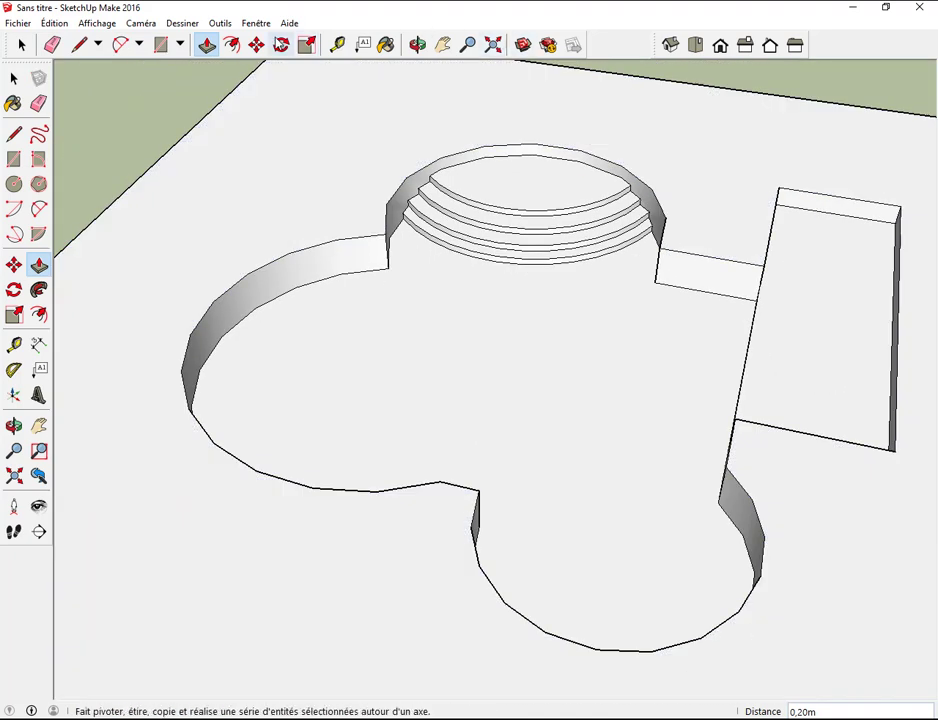
Step: Orbit above the pool and draw a wall-to-wall line splitting off a thin strip by the step recess
click(283, 46)
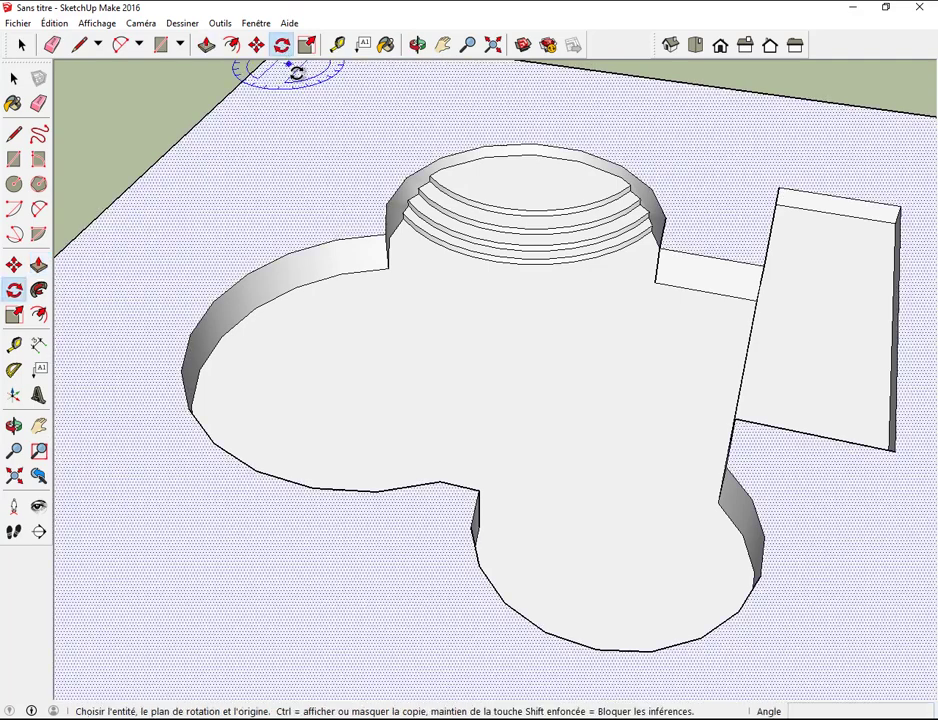
click(418, 44)
drag(635, 178, 392, 386)
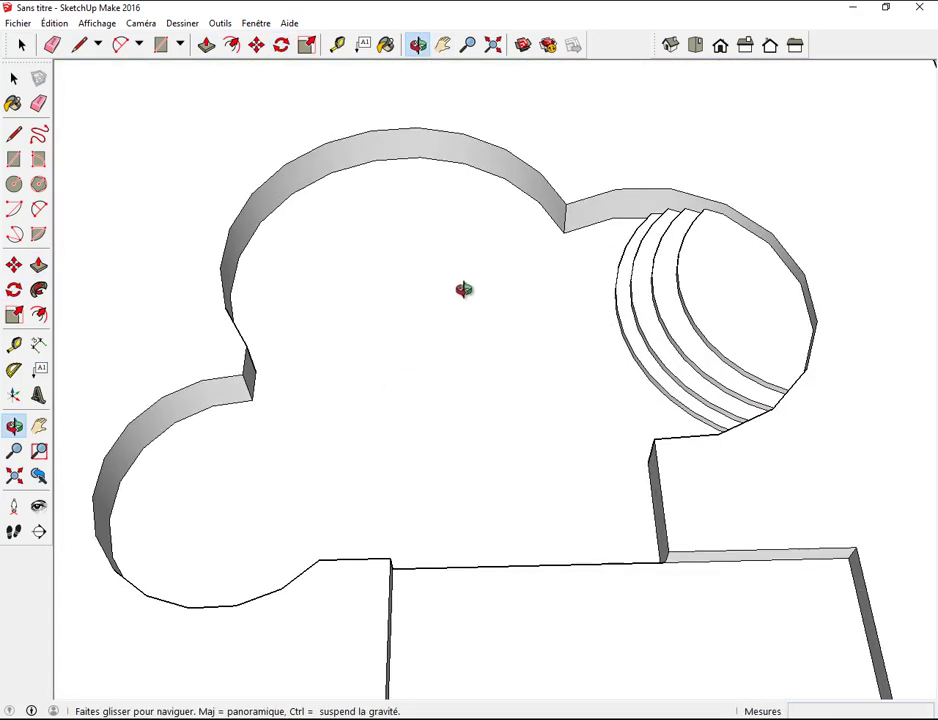
click(81, 46)
click(392, 583)
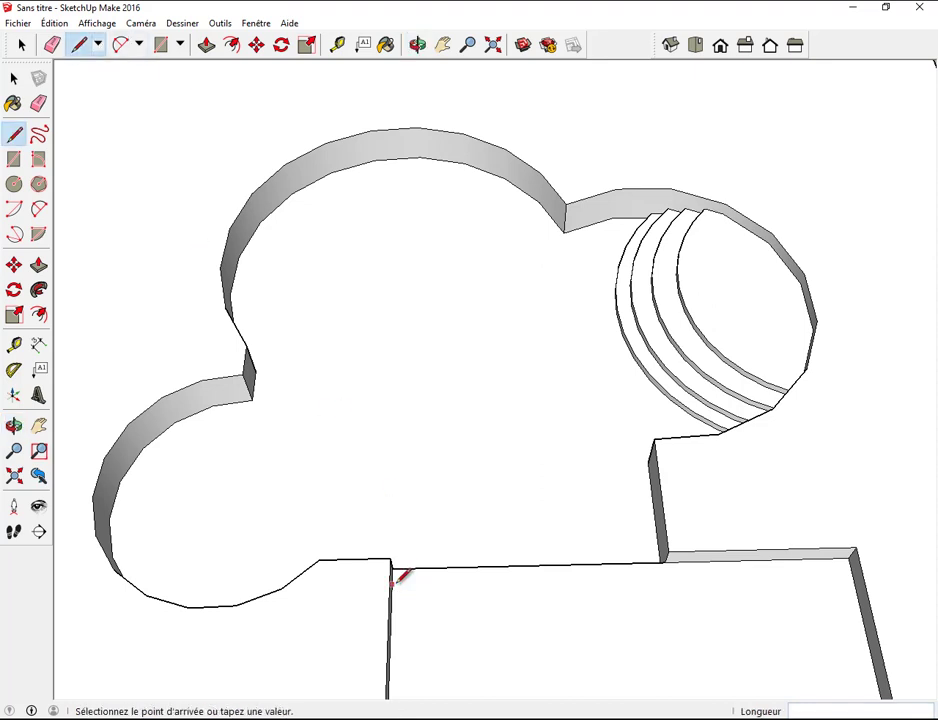
click(855, 570)
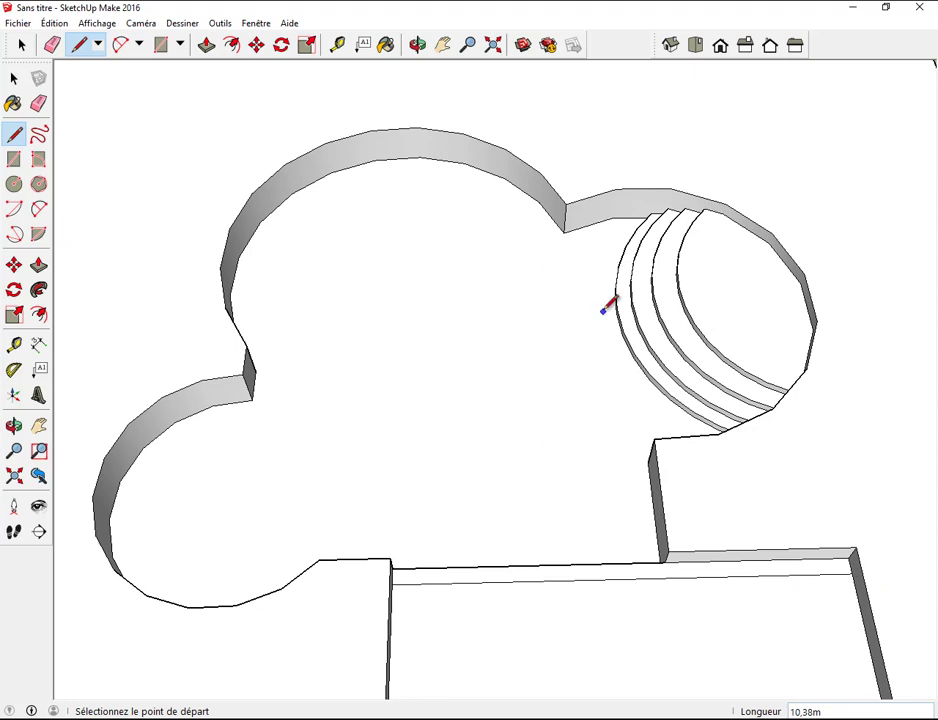
Step: Push/pull the thin strip 0,60 m to form a narrow wall
click(206, 44)
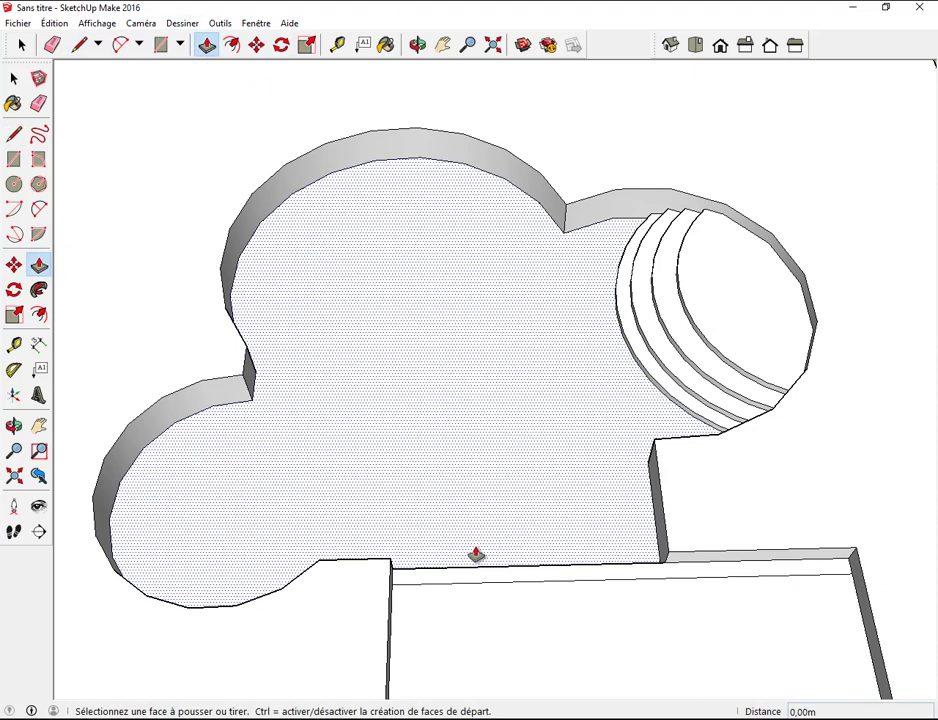
click(480, 578)
click(479, 543)
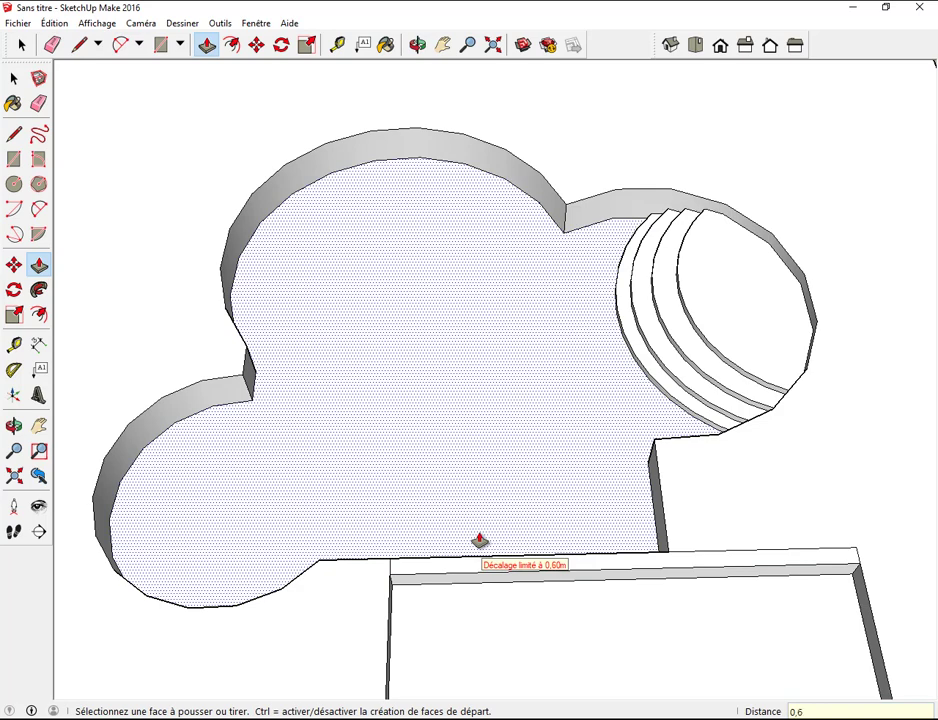
click(479, 541)
click(680, 459)
scroll(680, 459, up, 2)
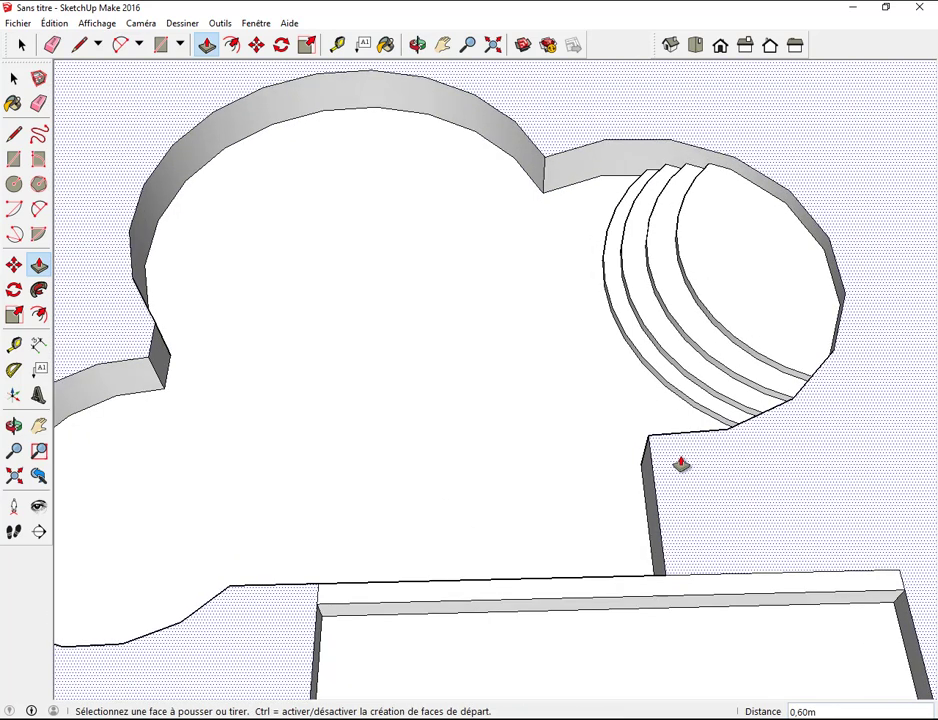
Step: Draw a rectangle across the front wall top near its left end and push it down 0.38 m
click(417, 44)
mouse_move(482, 230)
mouse_down()
mouse_move(515, 318)
mouse_move(519, 375)
mouse_move(507, 379)
mouse_up()
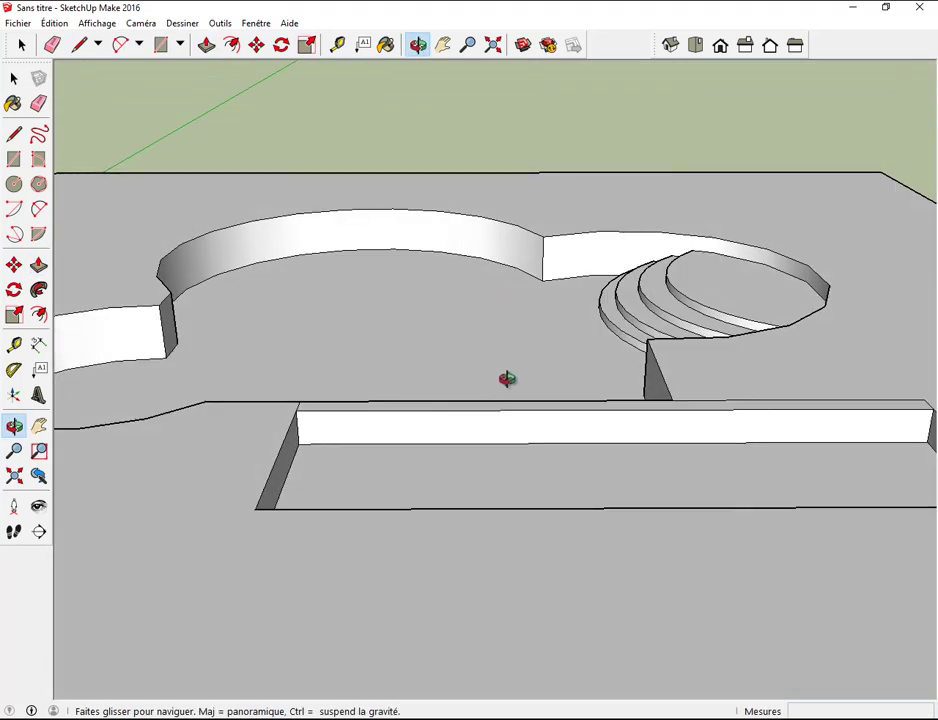
scroll(507, 381, up, 2)
scroll(507, 381, up, 2)
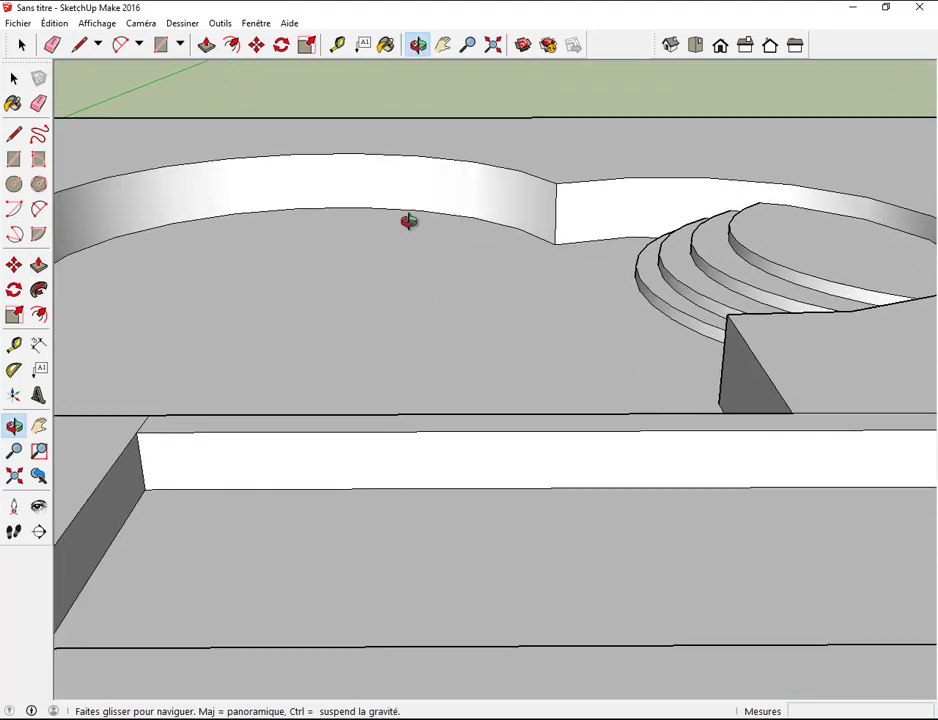
click(161, 45)
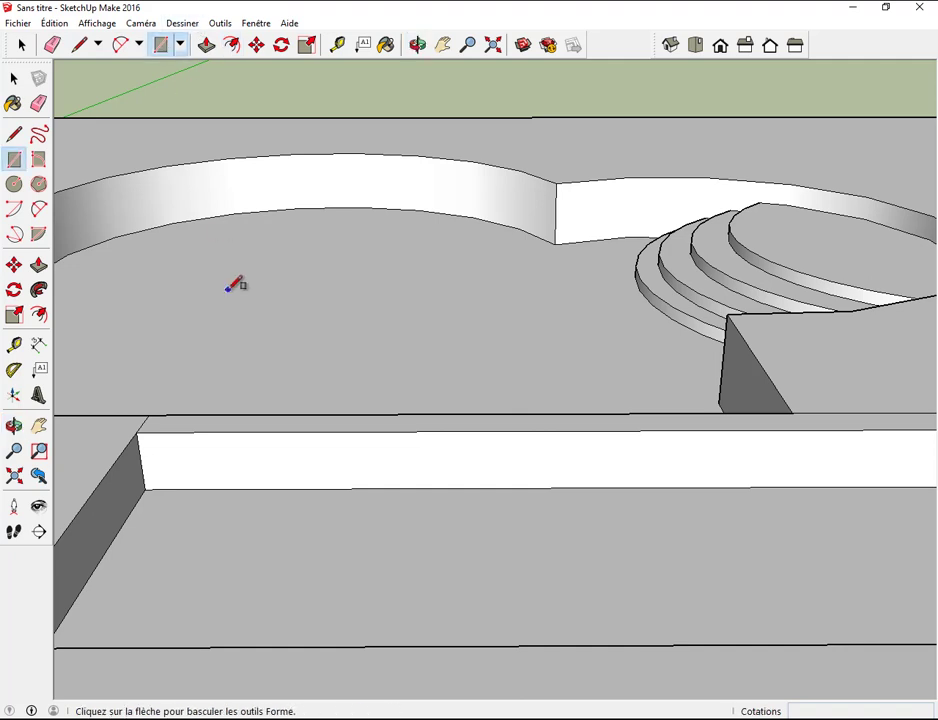
click(209, 432)
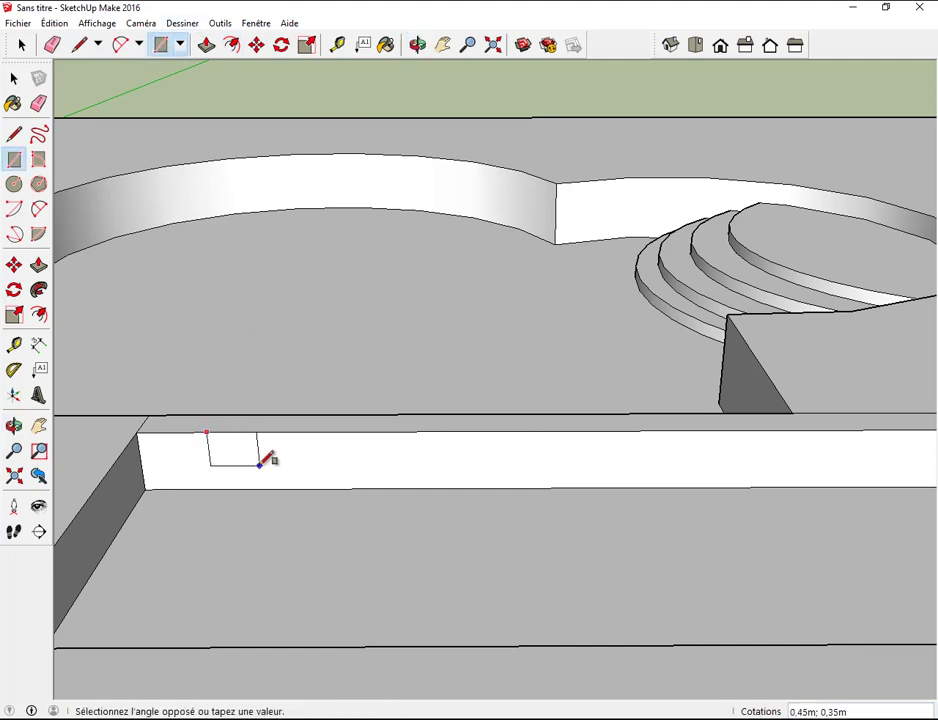
click(316, 488)
click(206, 45)
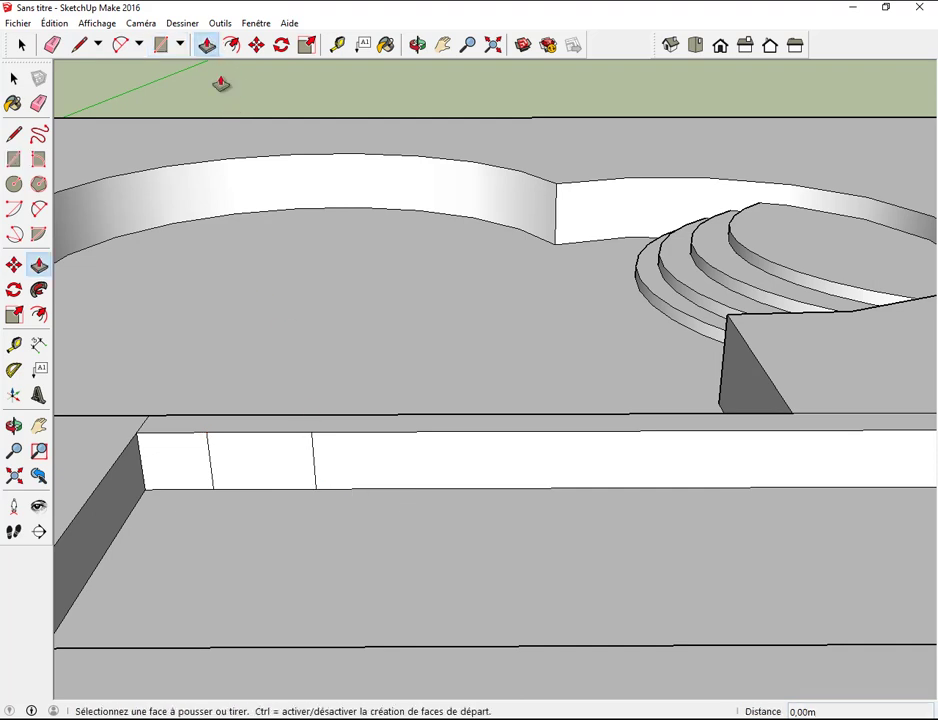
click(245, 455)
click(253, 434)
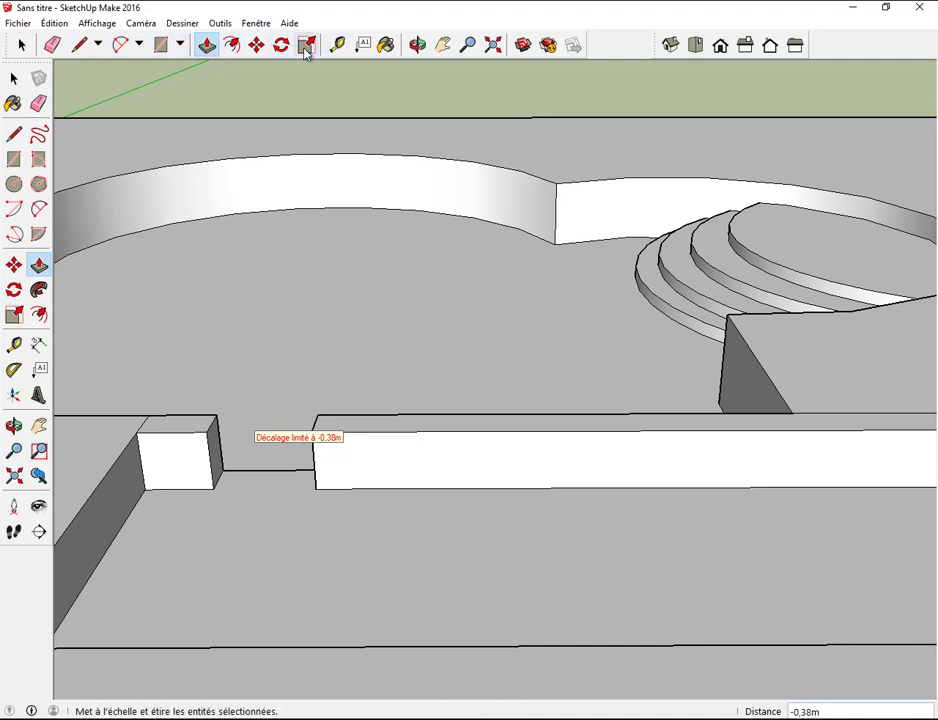
click(180, 46)
Step: Draw a circle on the front wall face and push it 0.52 m into the wall
click(200, 102)
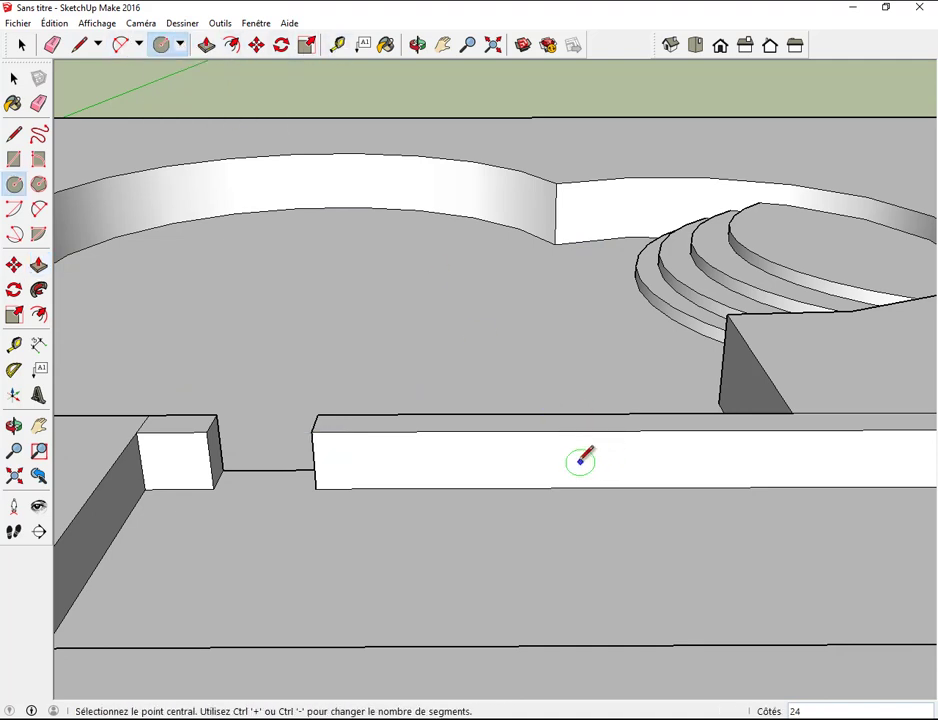
scroll(540, 457, up, 3)
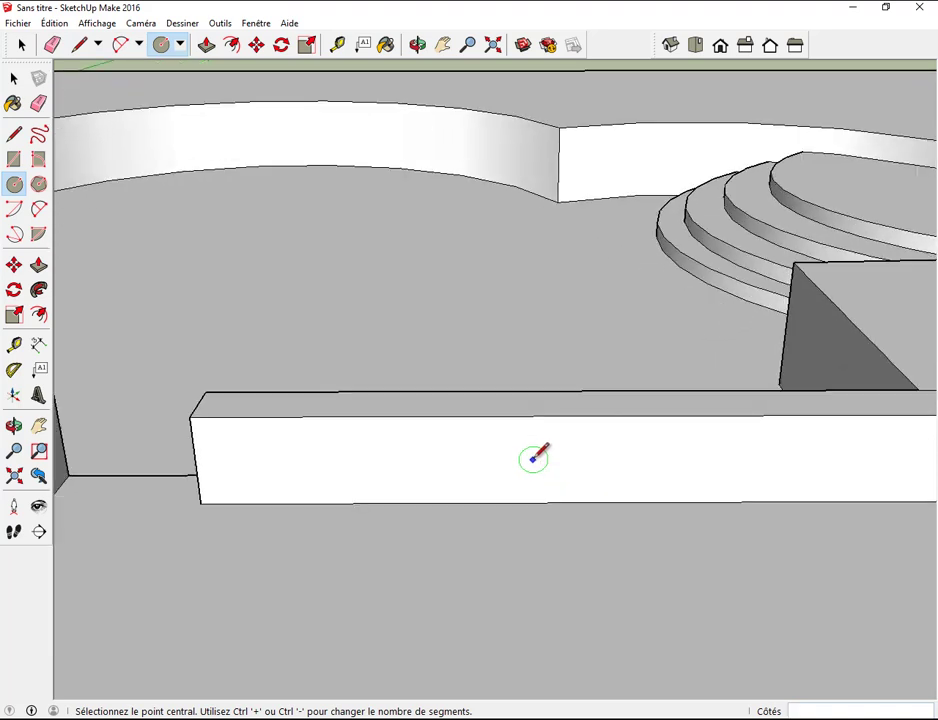
click(533, 459)
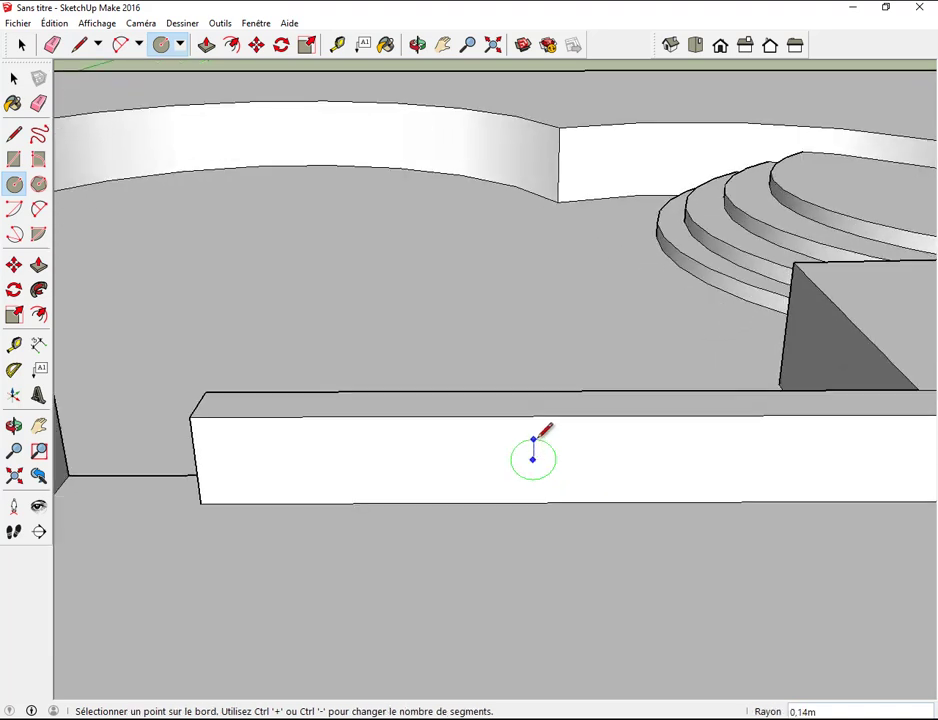
click(548, 418)
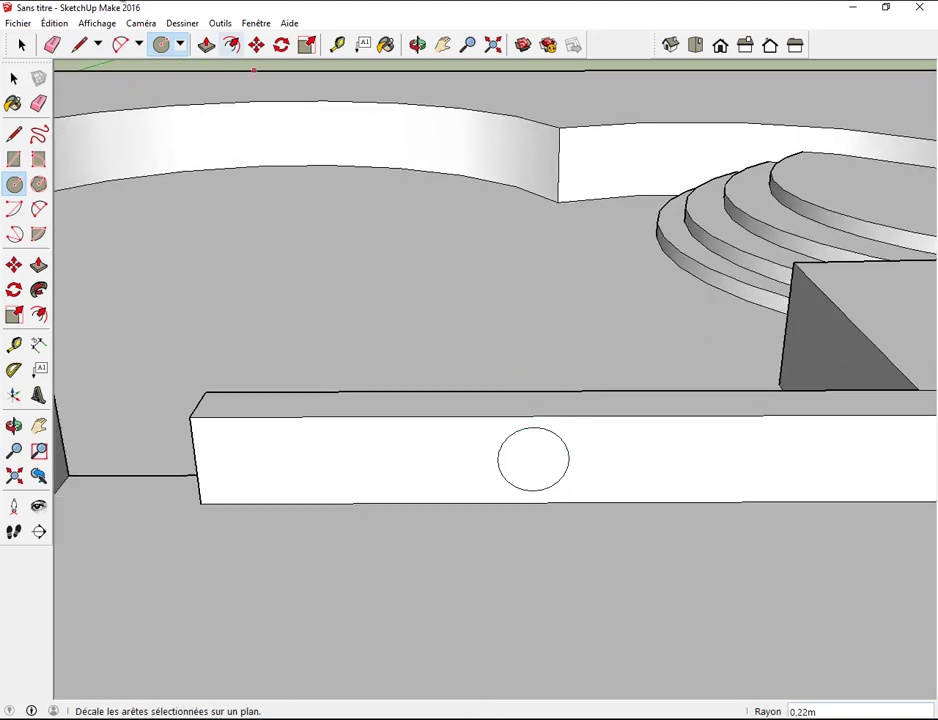
click(206, 44)
click(534, 460)
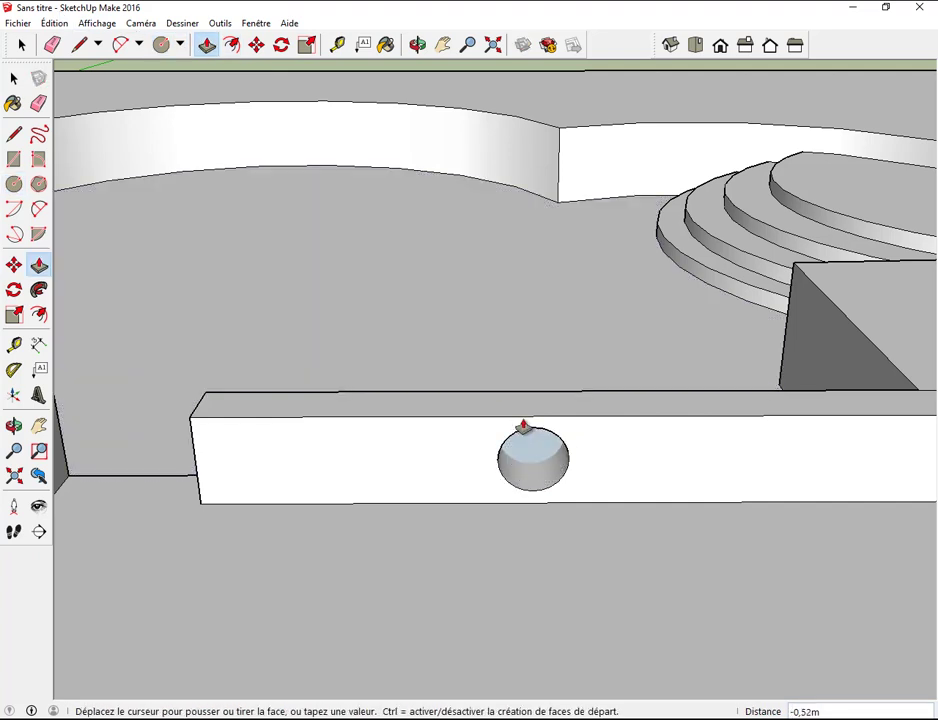
click(521, 424)
scroll(621, 447, down, 1)
middle_drag(621, 447, 498, 276)
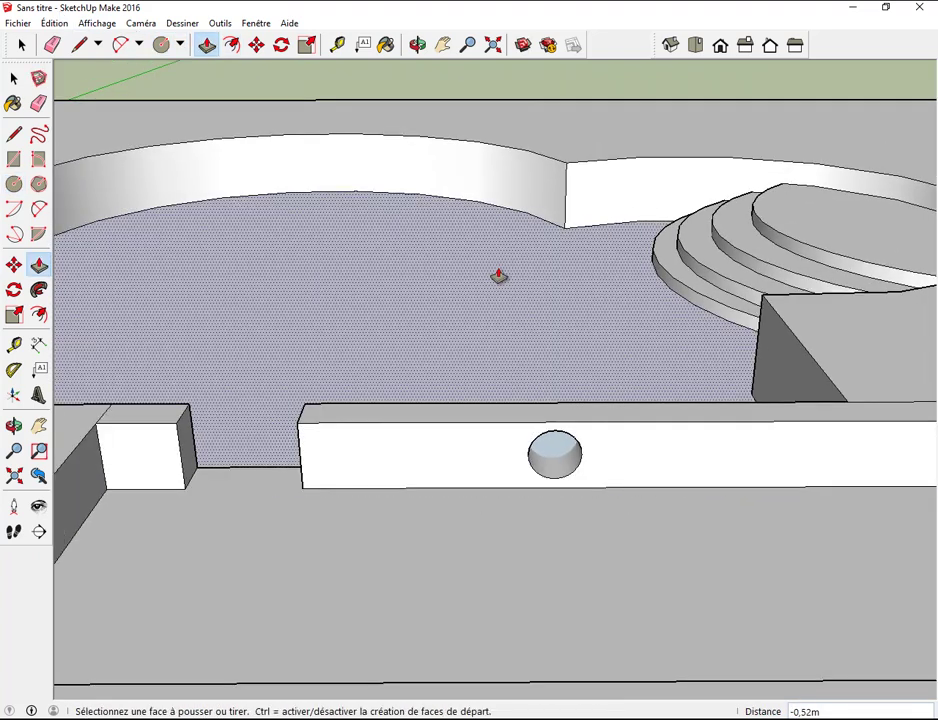
Step: Draw a 2-point arc with a 0.45 m bulge on the wall's top edge and push it through as a notch
click(124, 48)
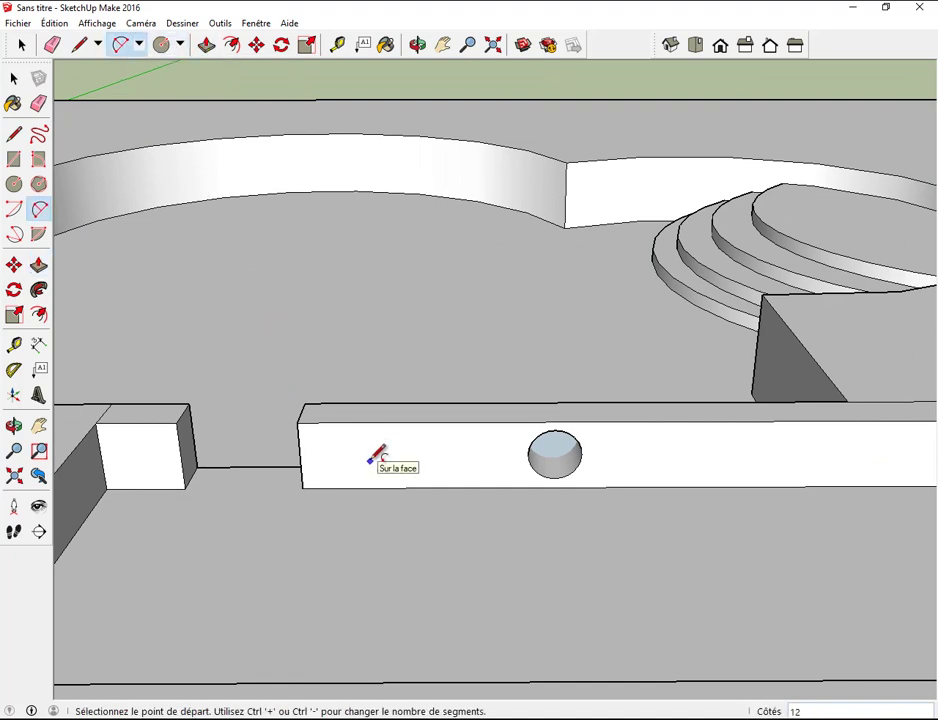
click(358, 422)
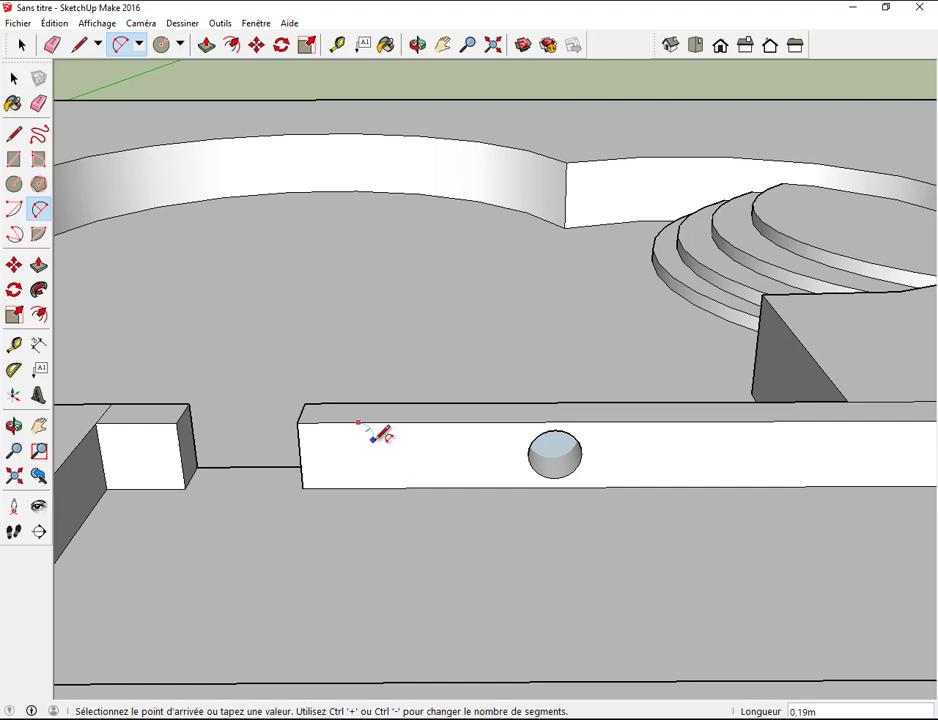
click(470, 421)
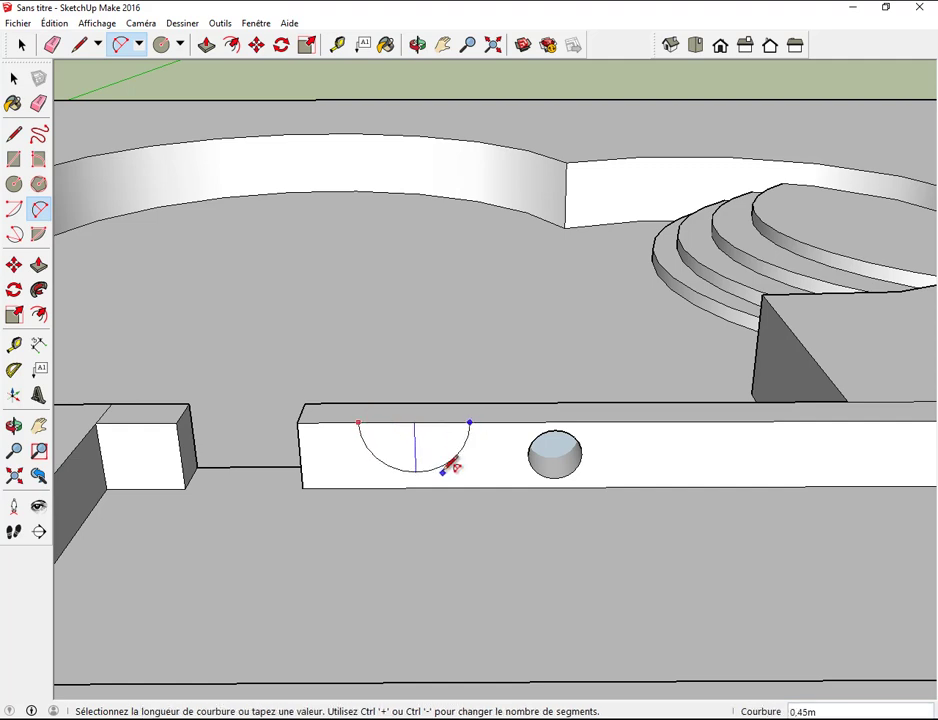
click(447, 468)
click(206, 44)
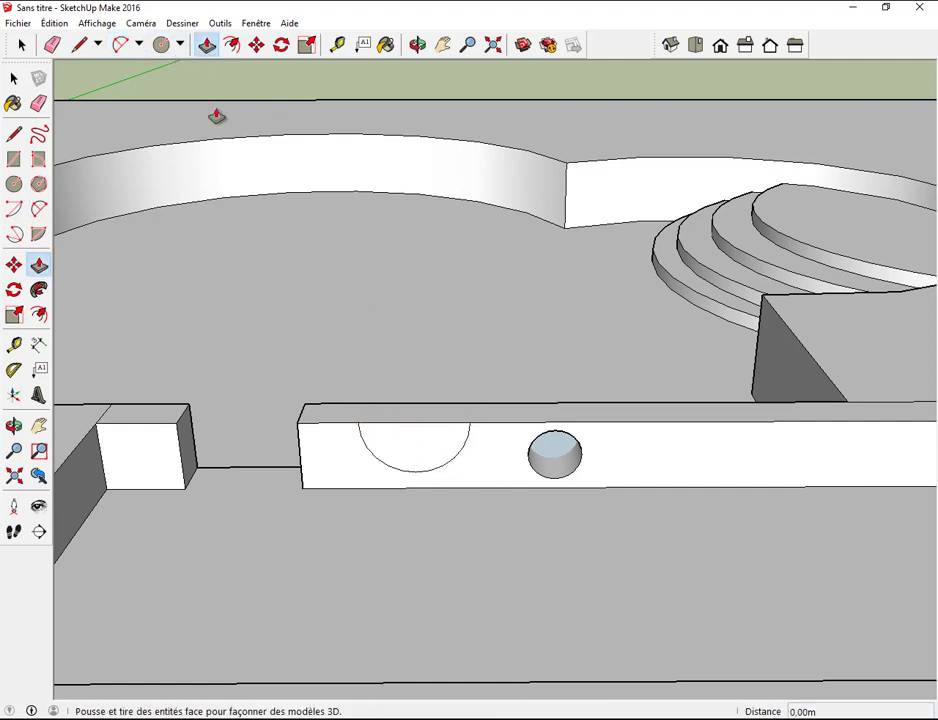
click(417, 457)
click(423, 424)
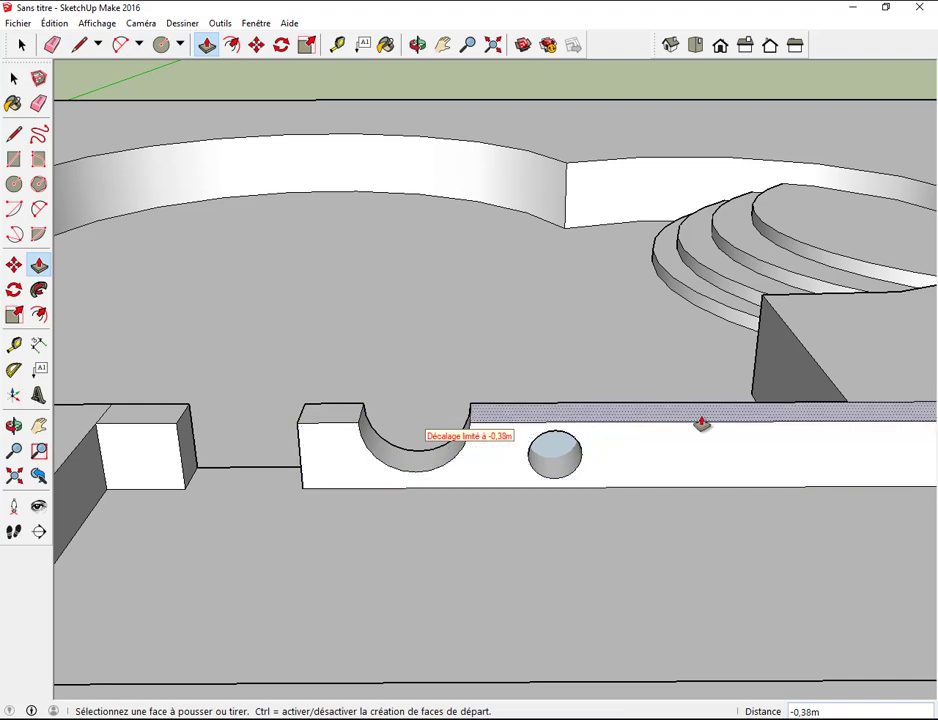
middle_drag(691, 387, 672, 256)
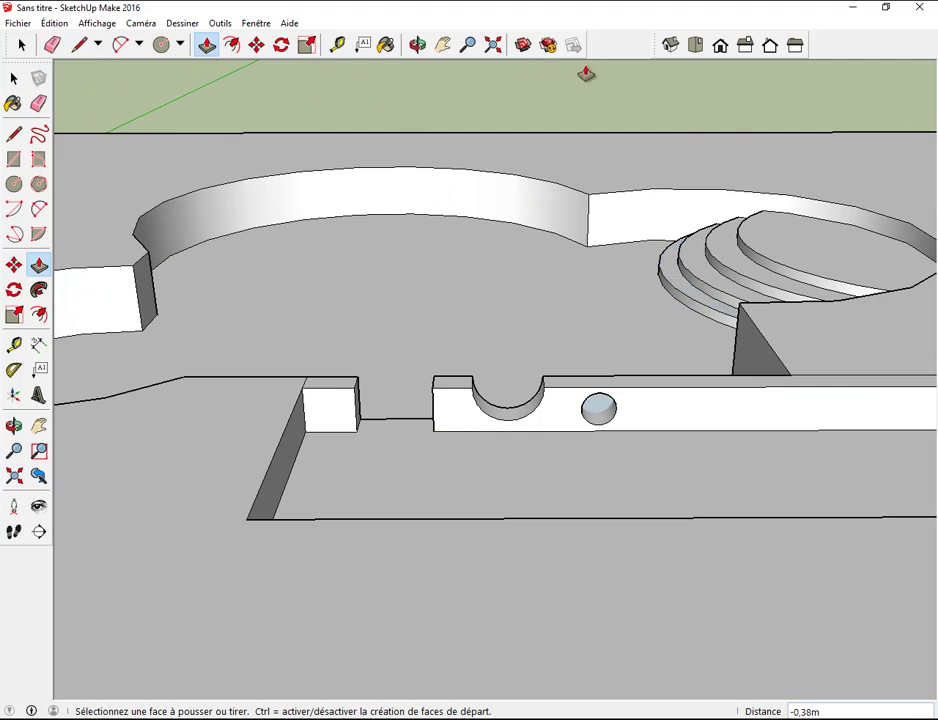
Step: From Top view, draw a hexagon with 3.04 m radius in the middle of the pool floor
click(695, 47)
scroll(620, 185, down, 2)
scroll(605, 193, down, 2)
scroll(605, 193, down, 1)
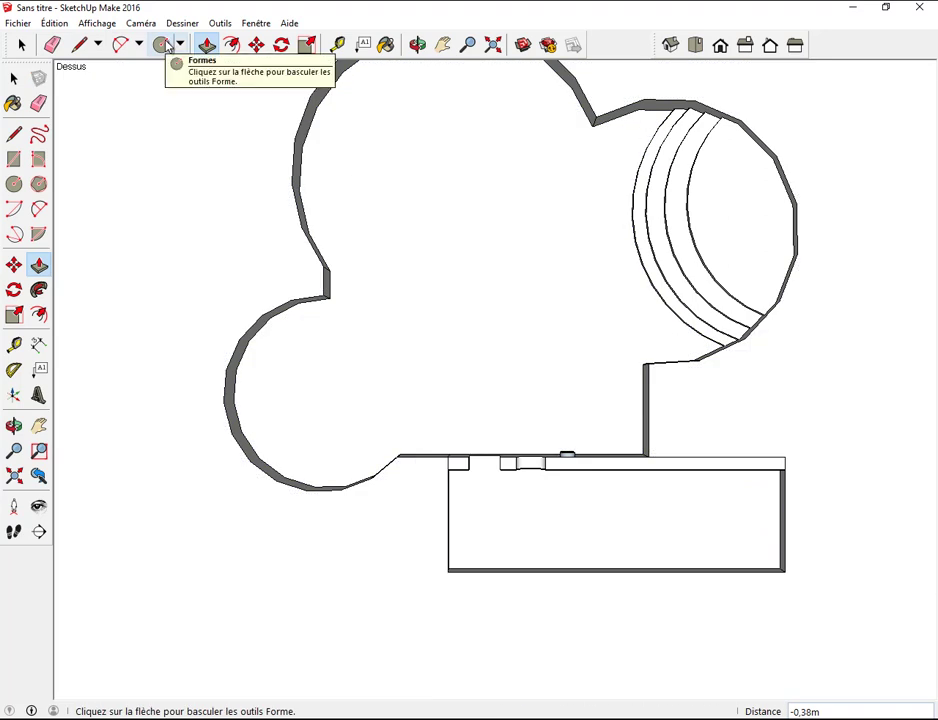
click(182, 47)
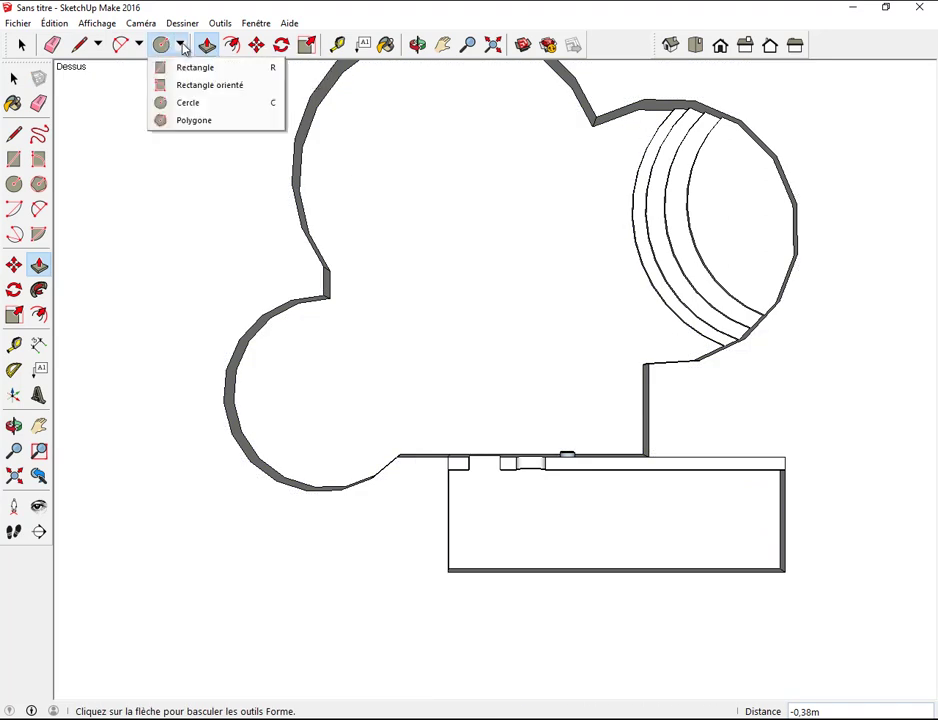
click(196, 120)
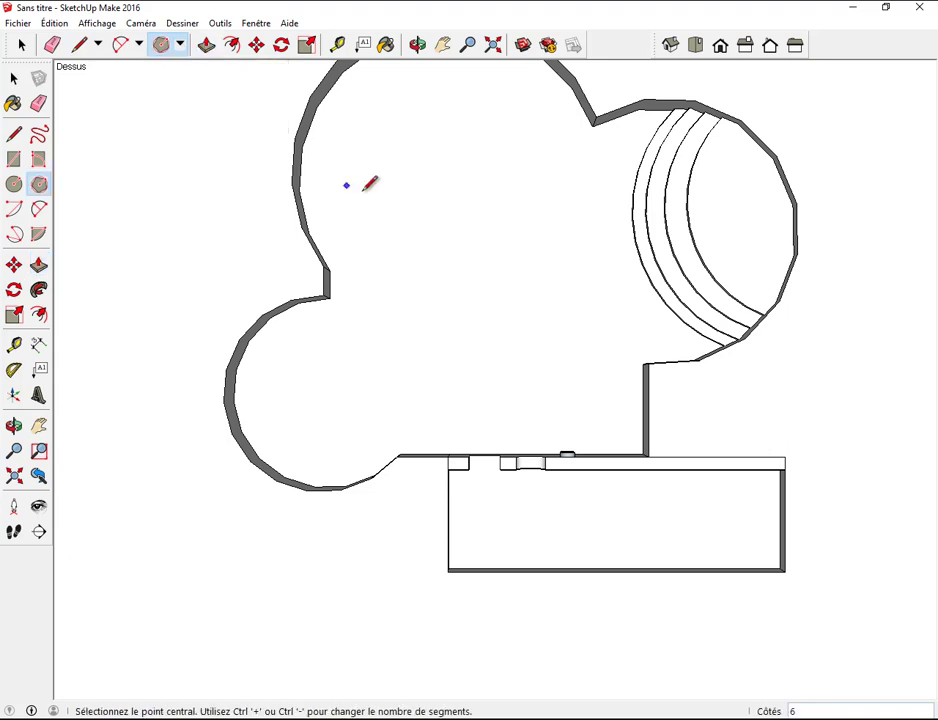
click(472, 239)
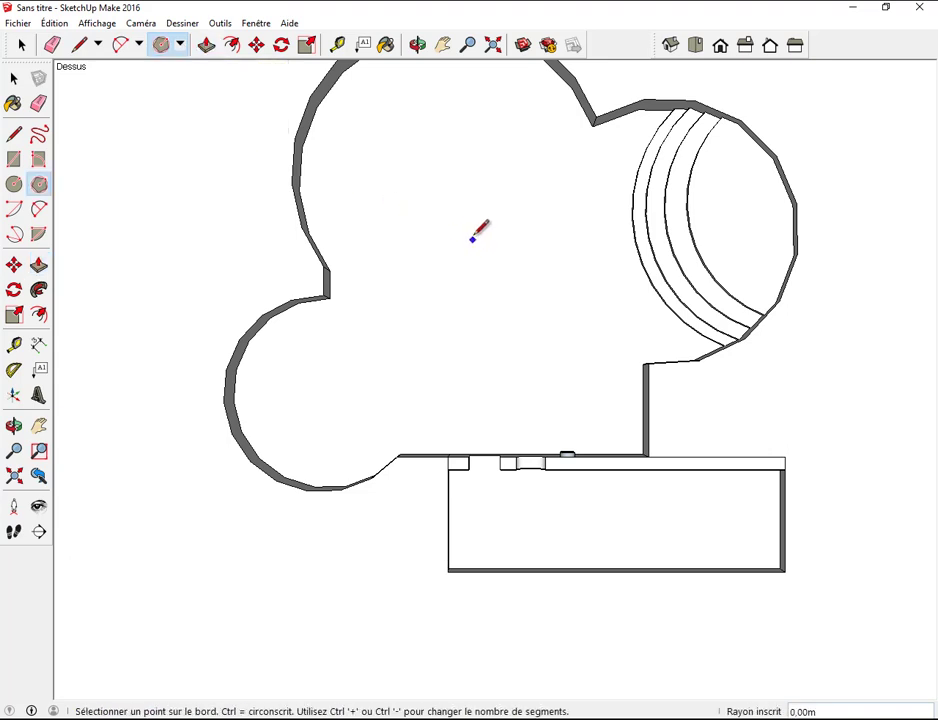
click(511, 160)
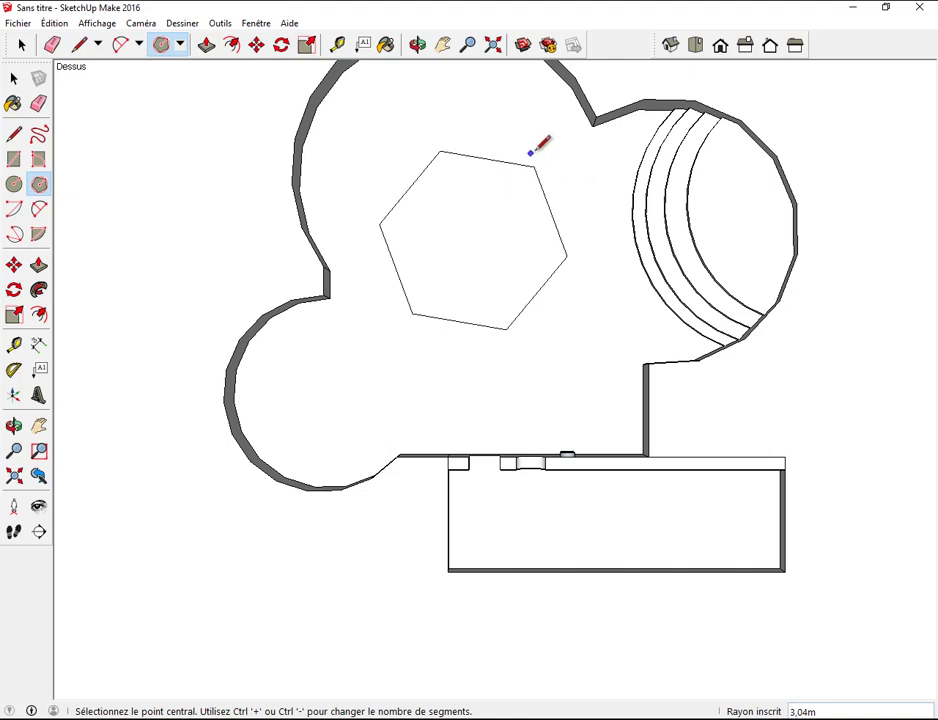
scroll(531, 152, up, 1)
scroll(531, 152, up, 1)
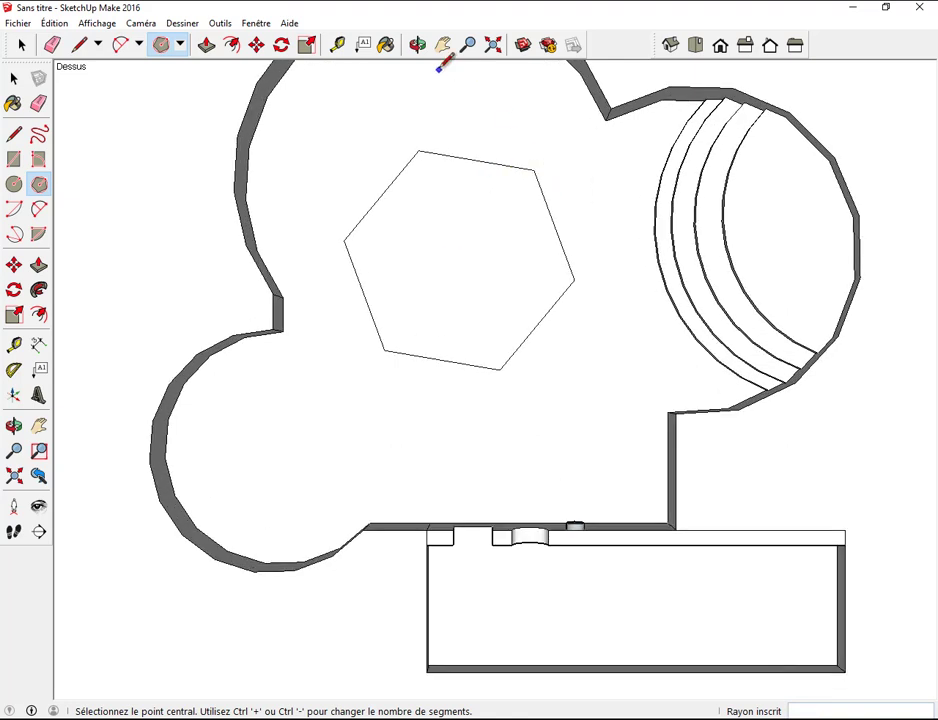
Step: In Iso view, pull the hexagon up 1.50 m to form the island
click(672, 45)
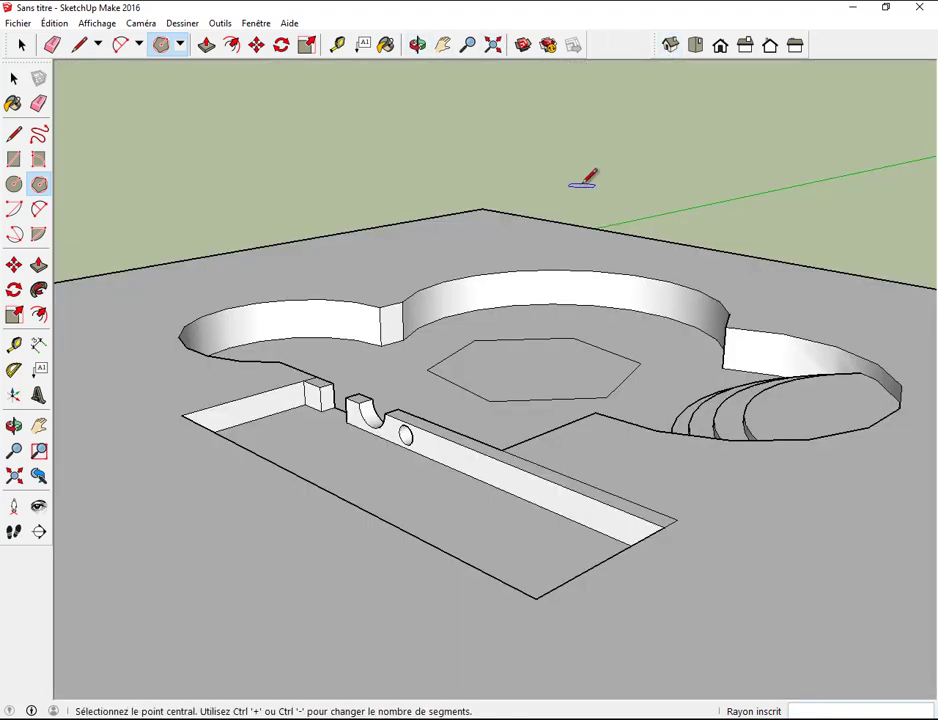
click(206, 46)
click(527, 358)
click(526, 334)
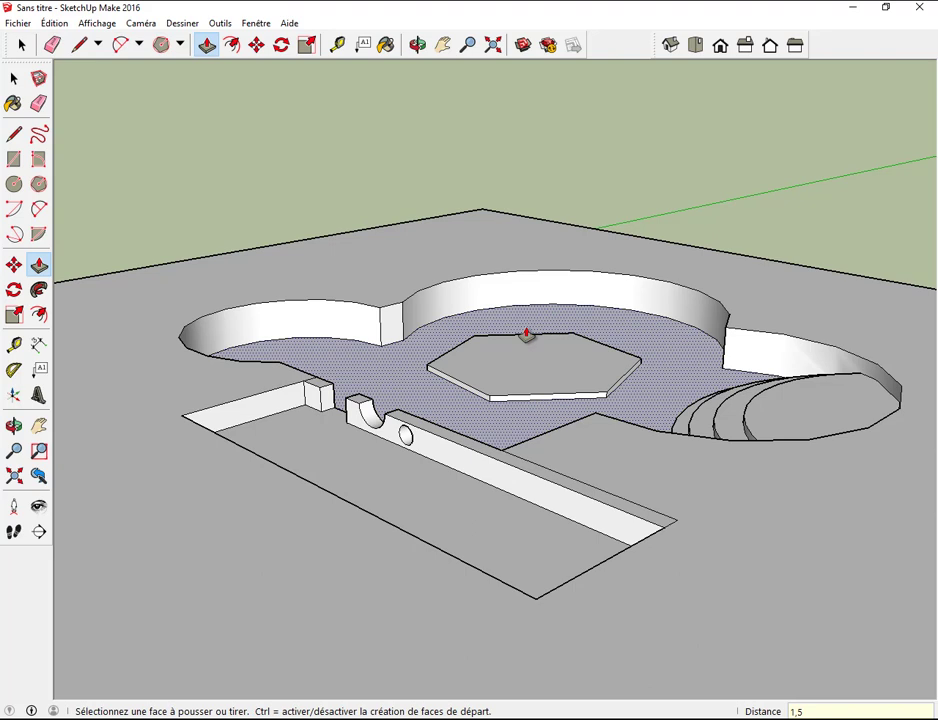
key(Return)
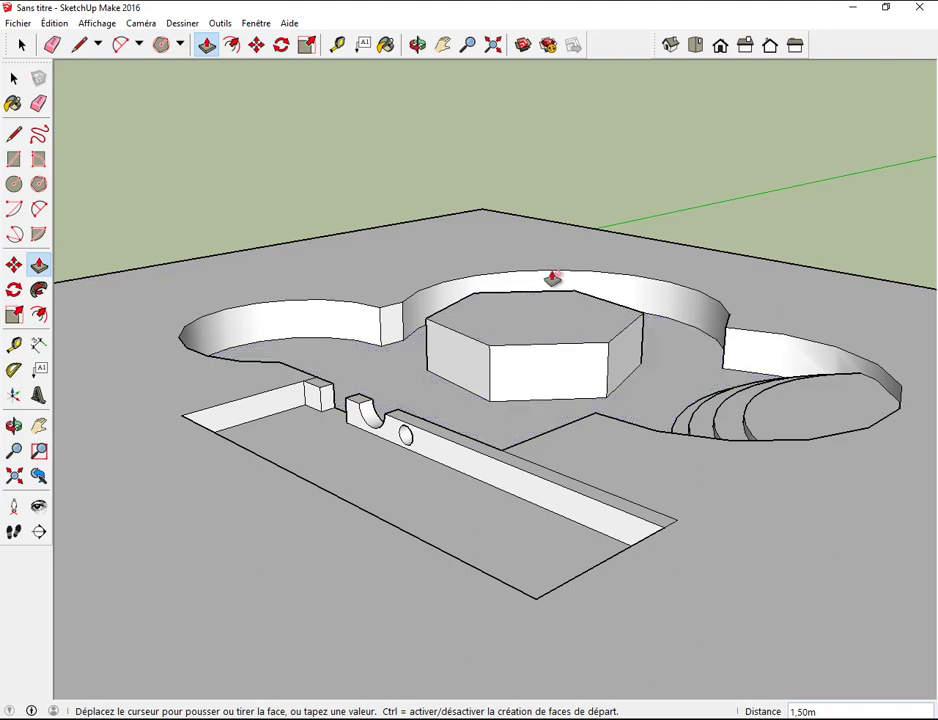
click(694, 45)
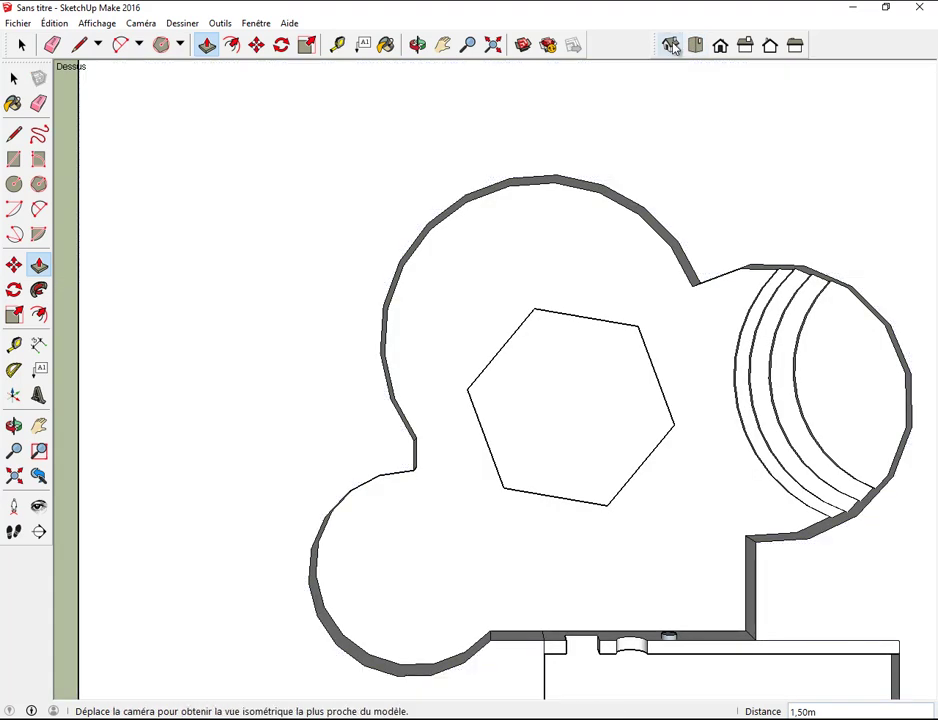
click(670, 45)
key(Escape)
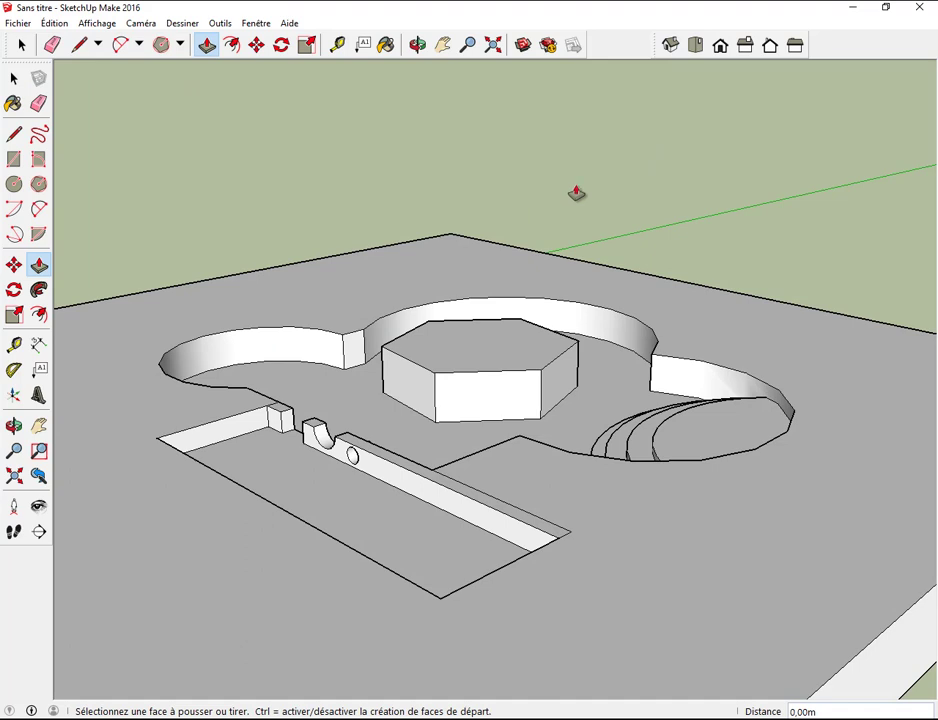
Step: Open the Materials palette and expand its category list to show Couleurs and Verre et miroirs
click(13, 104)
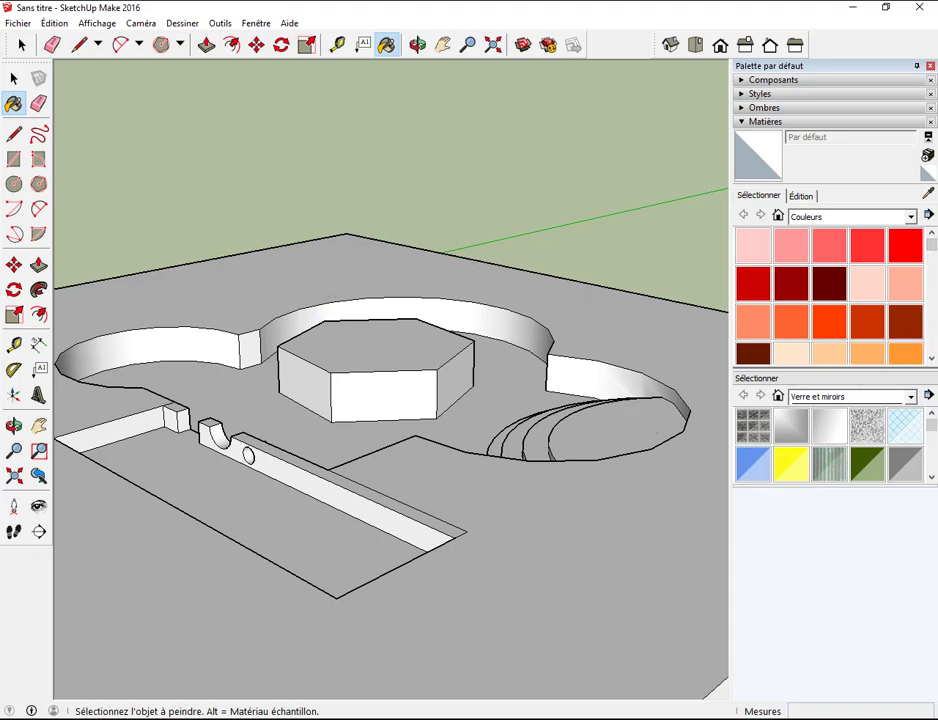
click(915, 216)
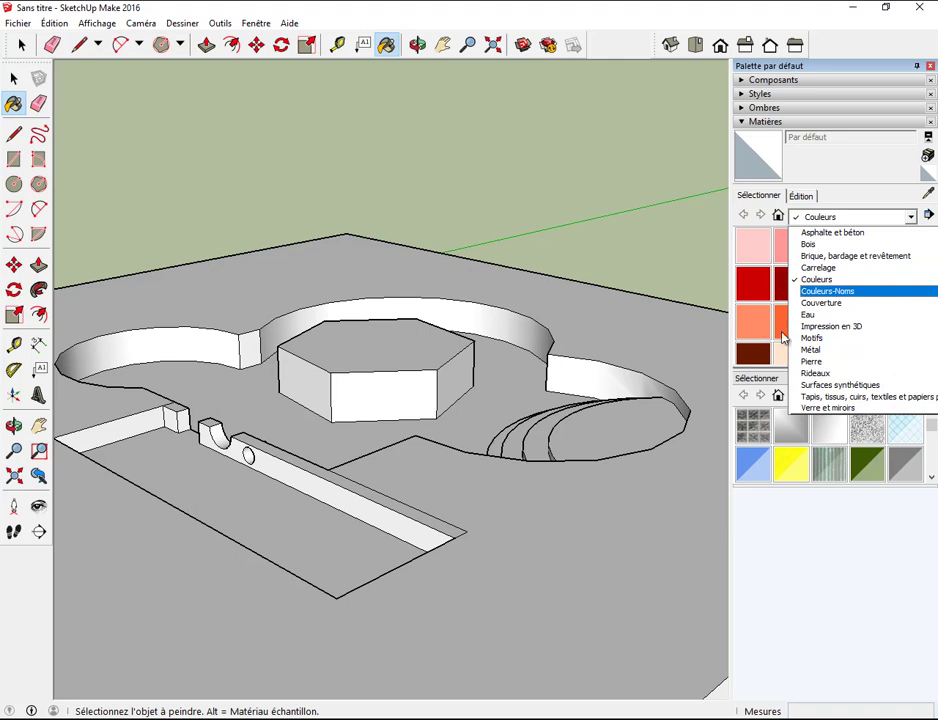
scroll(783, 339, down, 2)
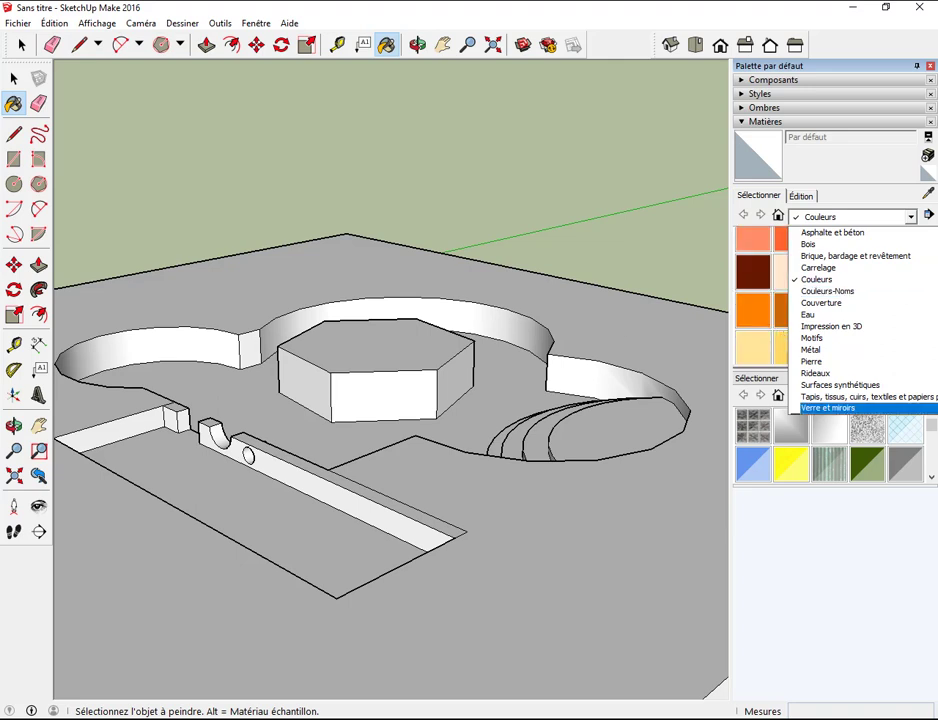